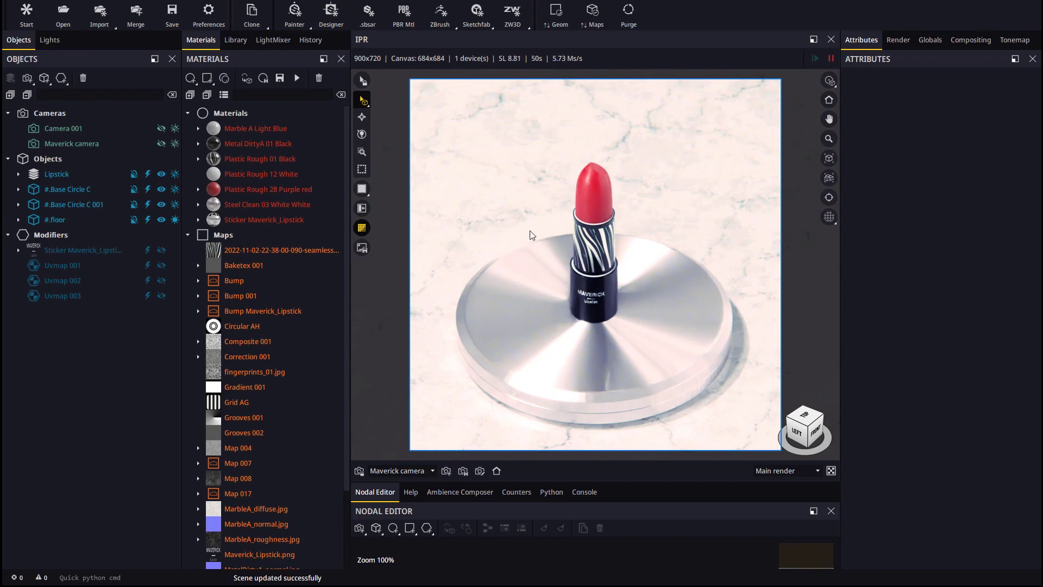
Step: Create a Multiclone modifier and apply it to the Lipstick object
{"action": "left_click_drag", "start_coordinate": [605, 302], "coordinate": [597, 305]}
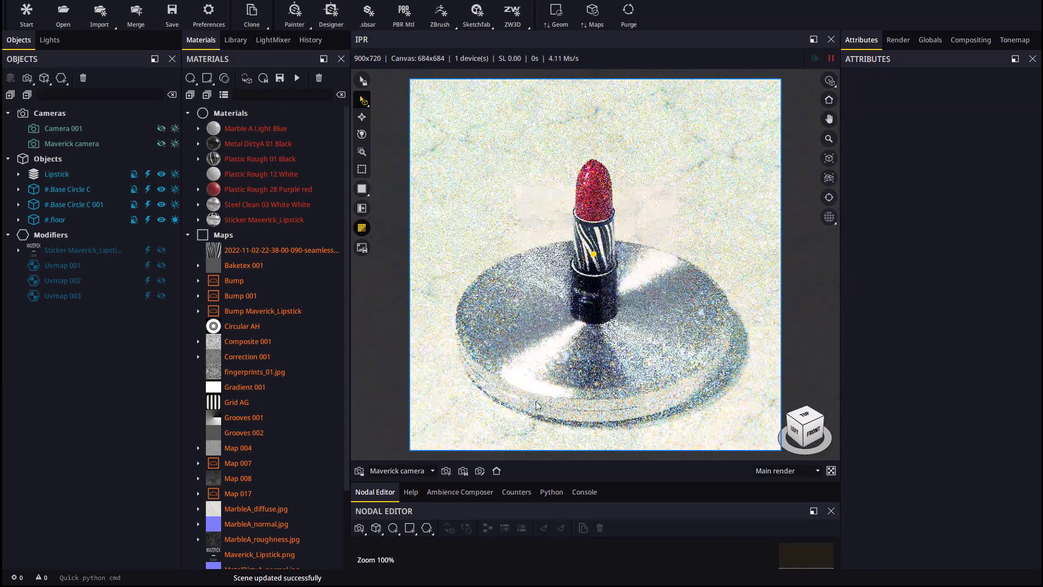
{"action": "left_click", "coordinate": [497, 472]}
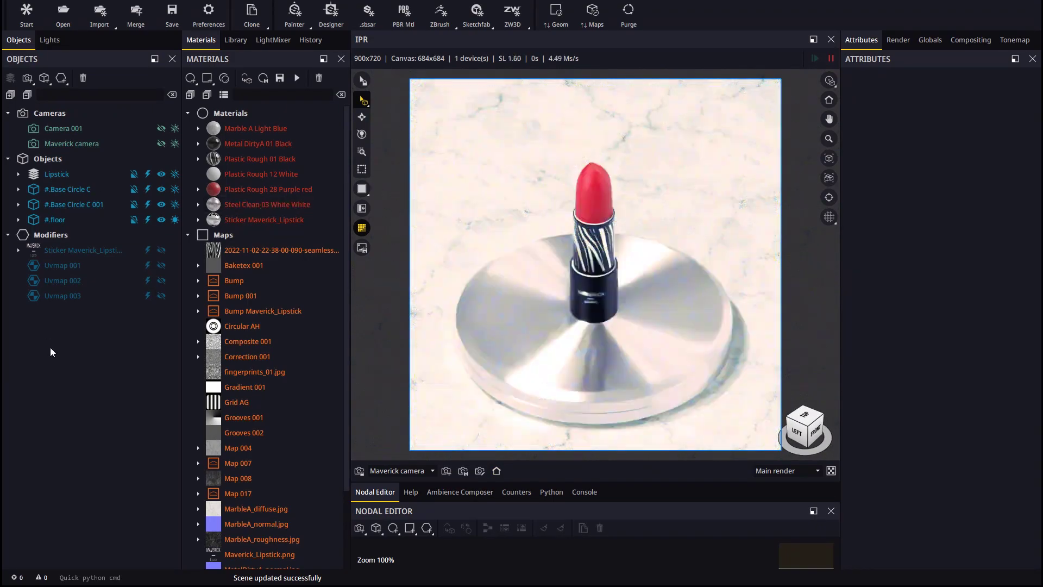
{"action": "left_click", "coordinate": [64, 81]}
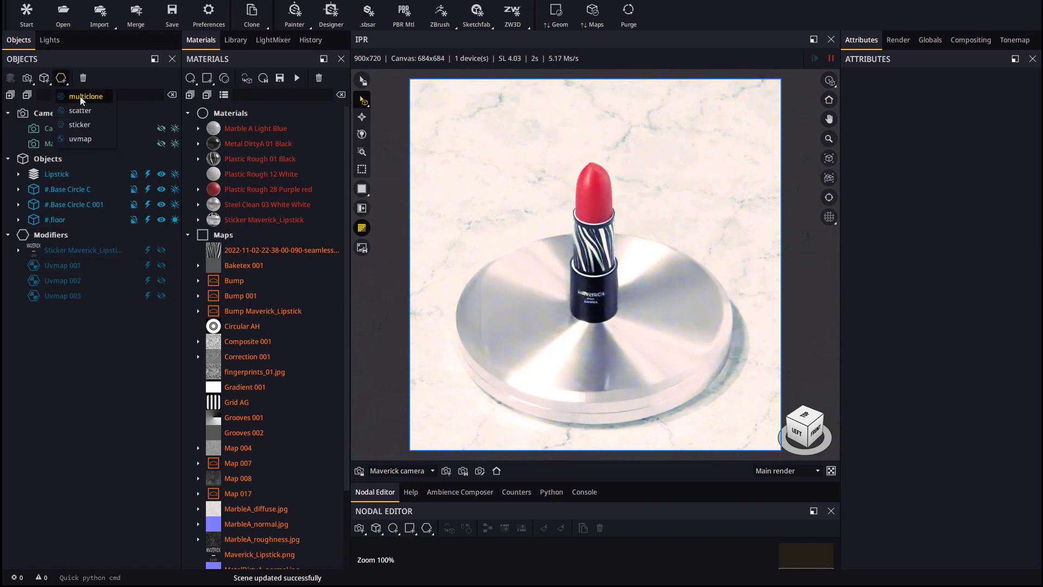
{"action": "left_click", "coordinate": [80, 97]}
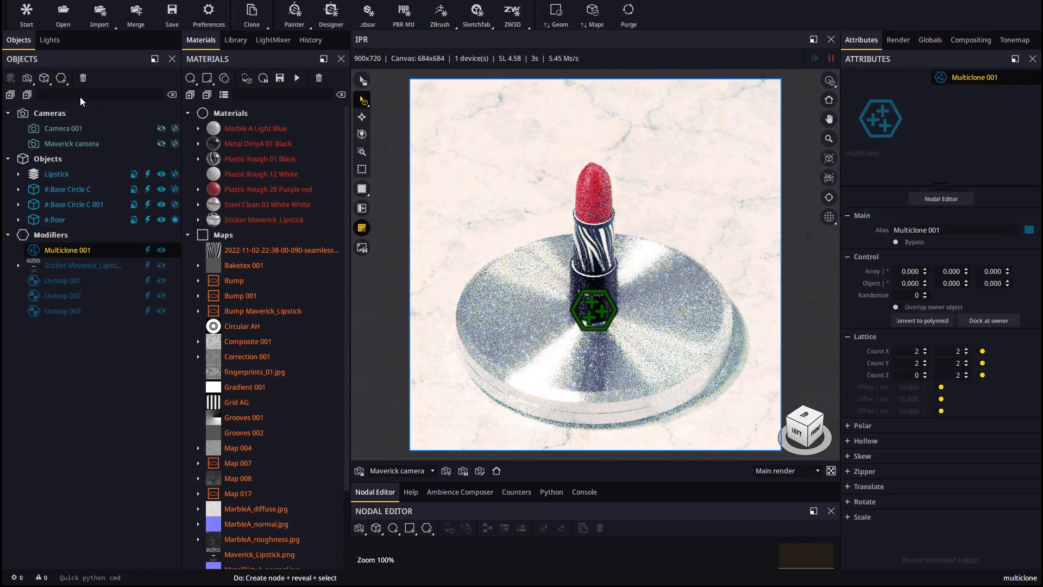
{"action": "left_click", "coordinate": [60, 392]}
{"action": "left_click_drag", "start_coordinate": [72, 251], "coordinate": [70, 174]}
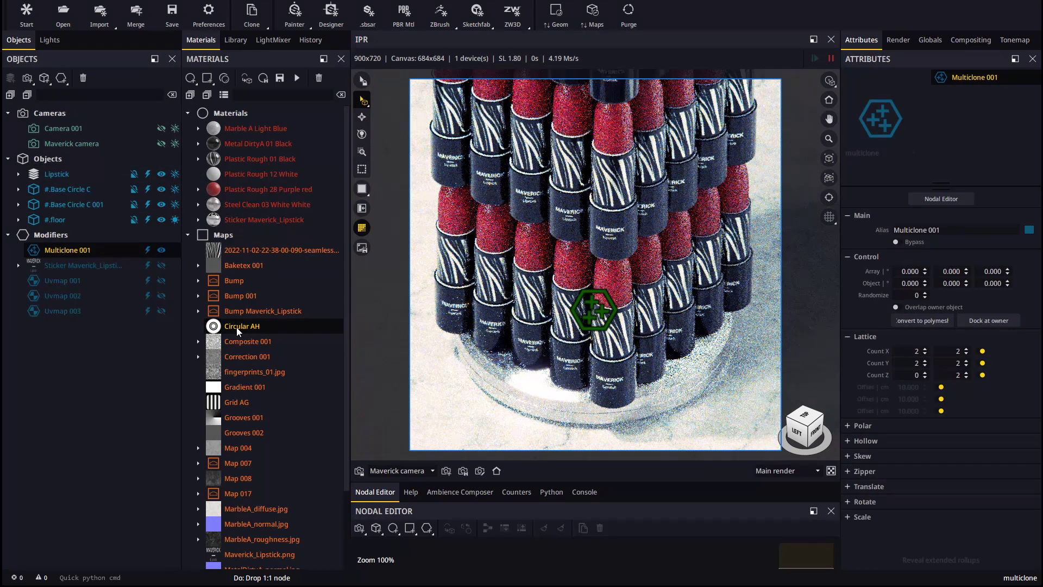
Step: Hide the Multiclone 001 icon in the viewport
{"action": "scroll", "coordinate": [537, 294], "scroll_direction": "down", "scroll_amount": 5}
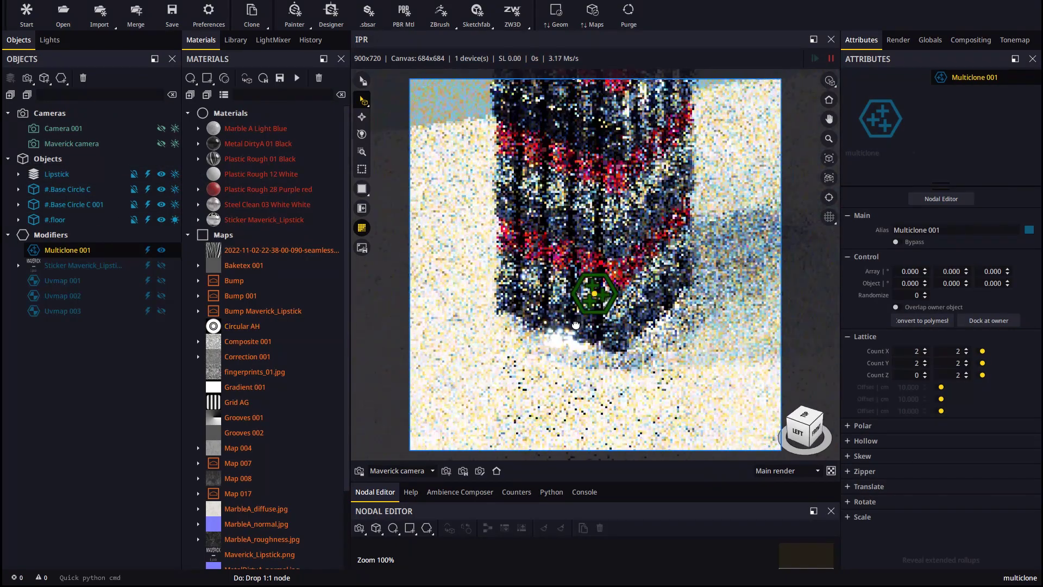
{"action": "right_click", "coordinate": [583, 280]}
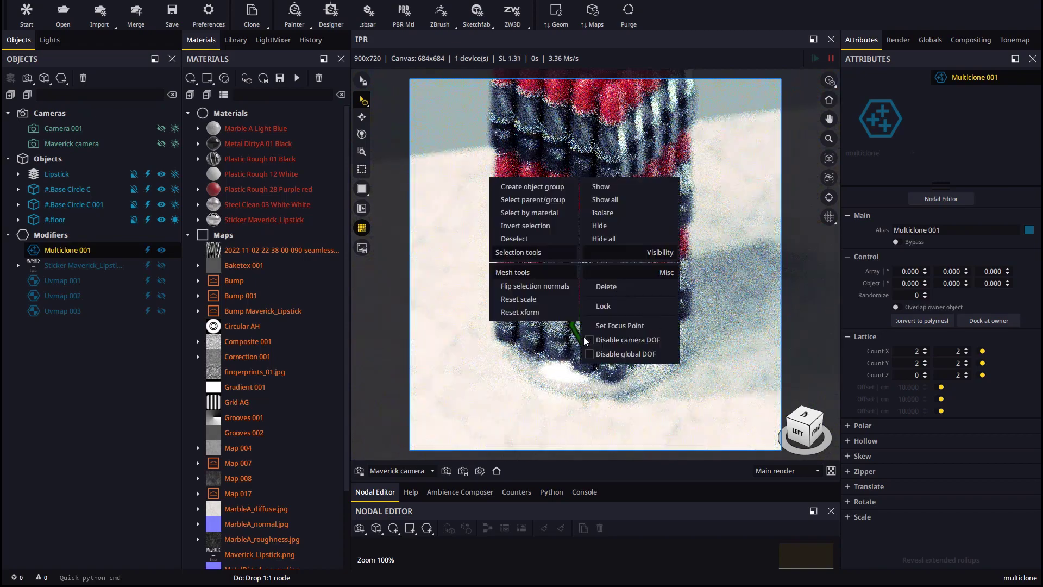
{"action": "left_click", "coordinate": [612, 354]}
{"action": "left_click", "coordinate": [161, 250]}
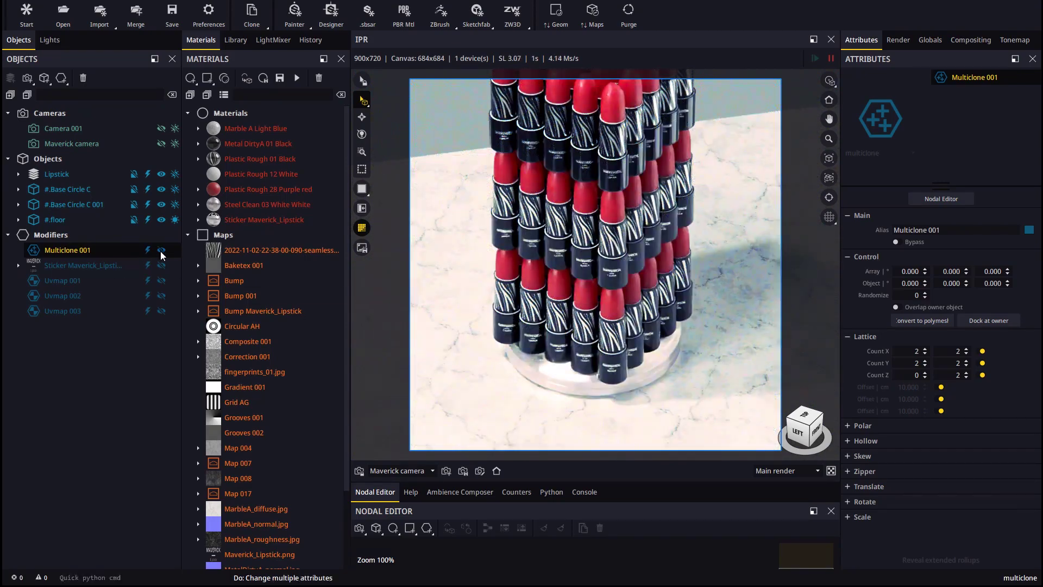
Step: Disable Count Z and Count Y in the Multiclone's lattice, leaving a single row of lipsticks along X
{"action": "left_click_drag", "start_coordinate": [579, 270], "coordinate": [585, 214]}
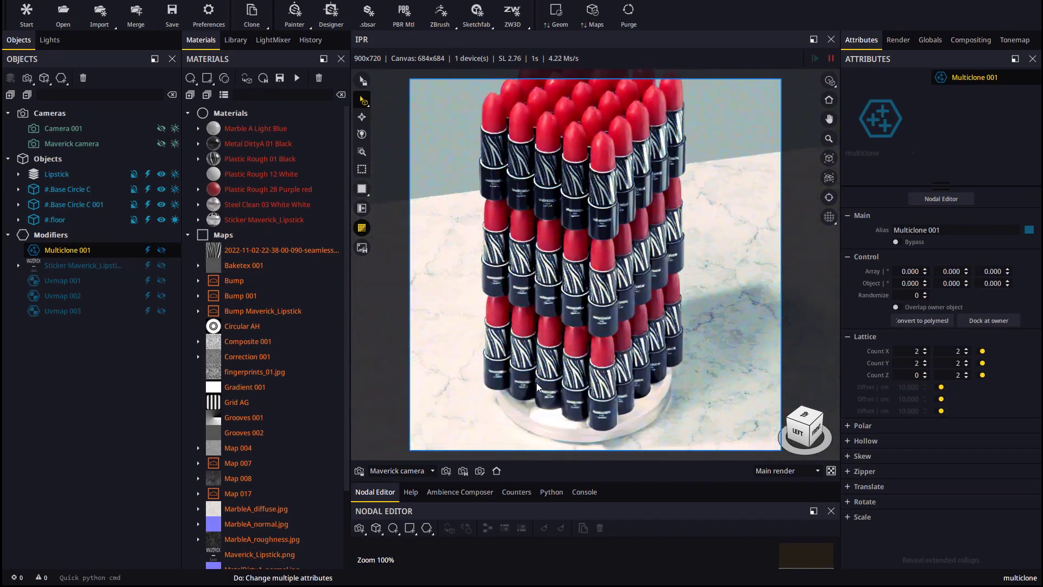
{"action": "scroll", "coordinate": [510, 336], "scroll_direction": "up", "scroll_amount": 3}
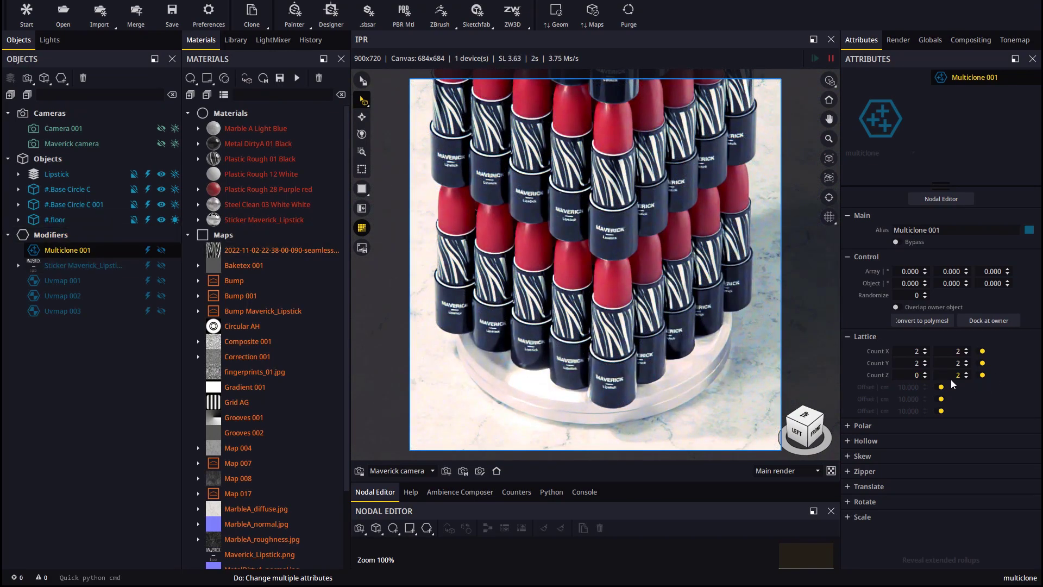
{"action": "left_click", "coordinate": [982, 375]}
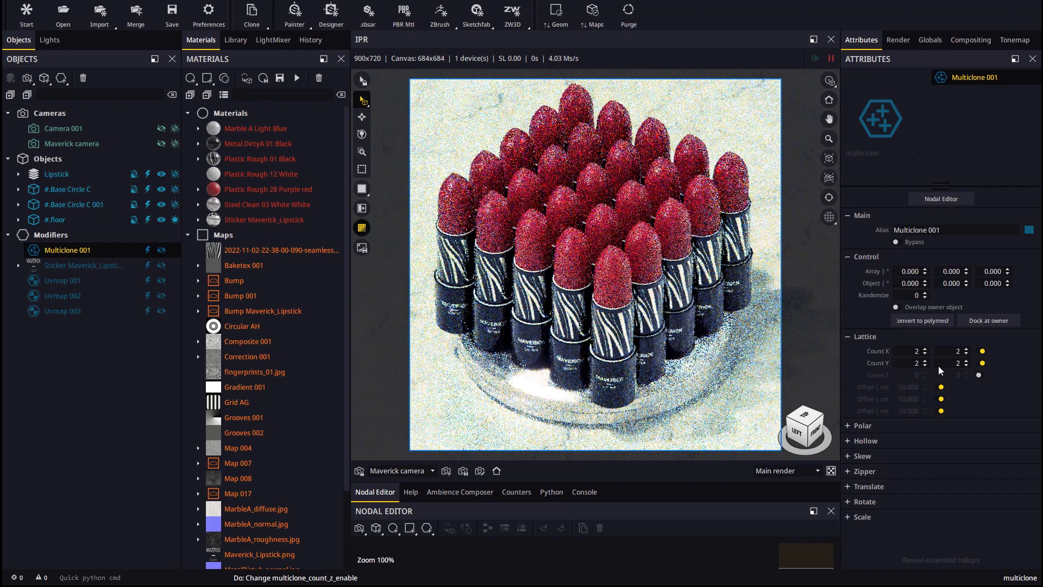
{"action": "left_click", "coordinate": [982, 363]}
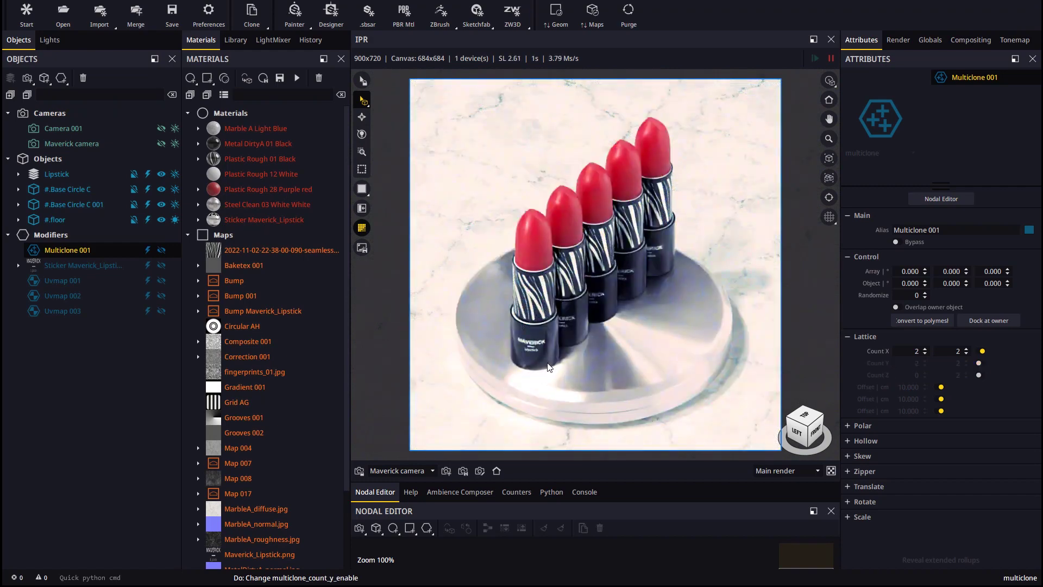
Step: Enable the Multiclone's Polar arrangement and set its radius to 4 cm
{"action": "left_click", "coordinate": [862, 425]}
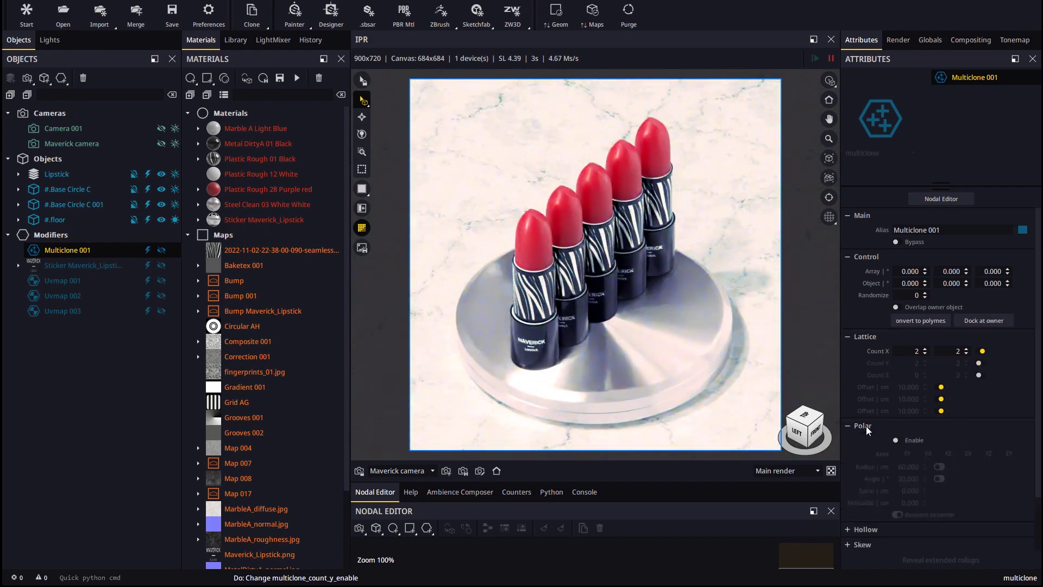
{"action": "left_click", "coordinate": [896, 440]}
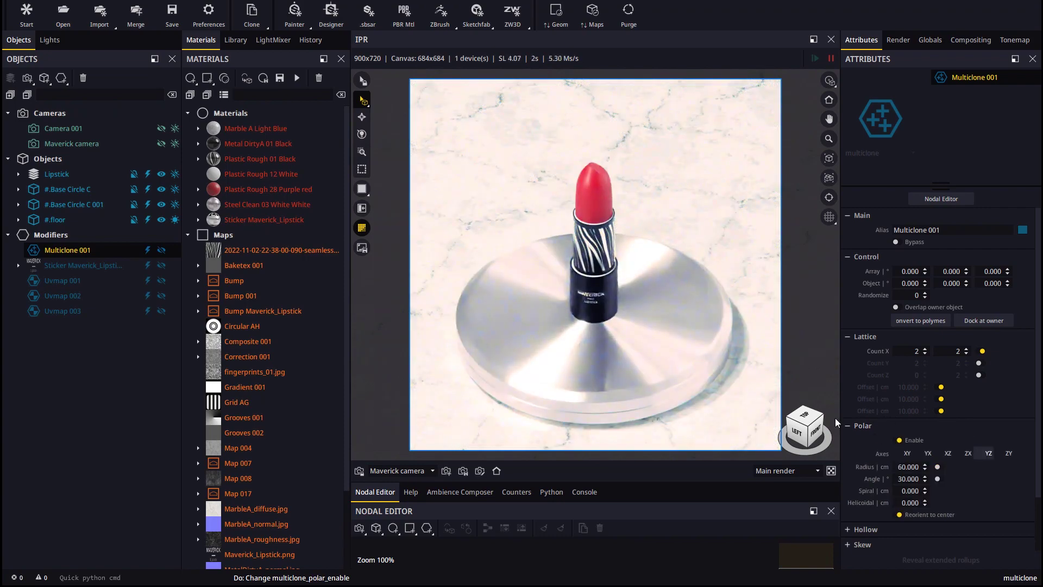
{"action": "left_click", "coordinate": [900, 466]}
{"action": "type", "text": "5"}
{"action": "key", "text": "Return"}
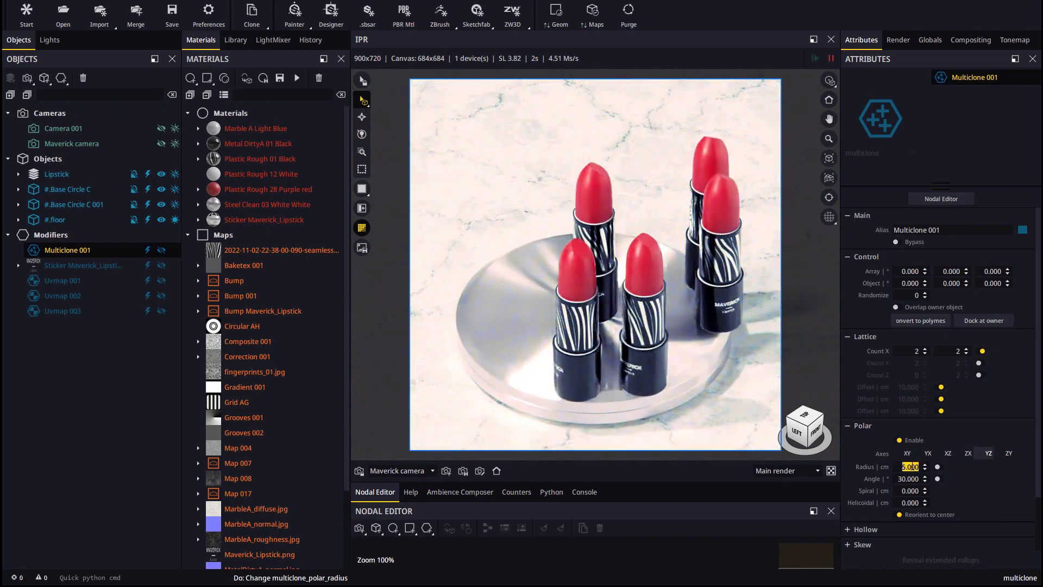
{"action": "type", "text": "4"}
{"action": "key", "text": "Return"}
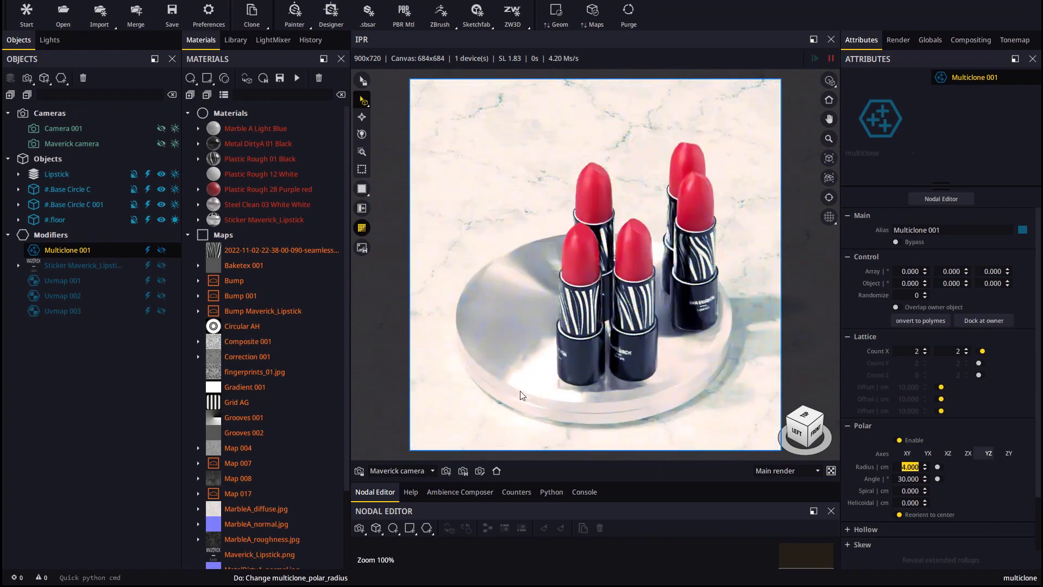
Step: Try moving the original lipstick about 0.5 cm in X and 0.8 cm in Y, and undo the move
{"action": "left_click_drag", "start_coordinate": [623, 363], "coordinate": [579, 244]}
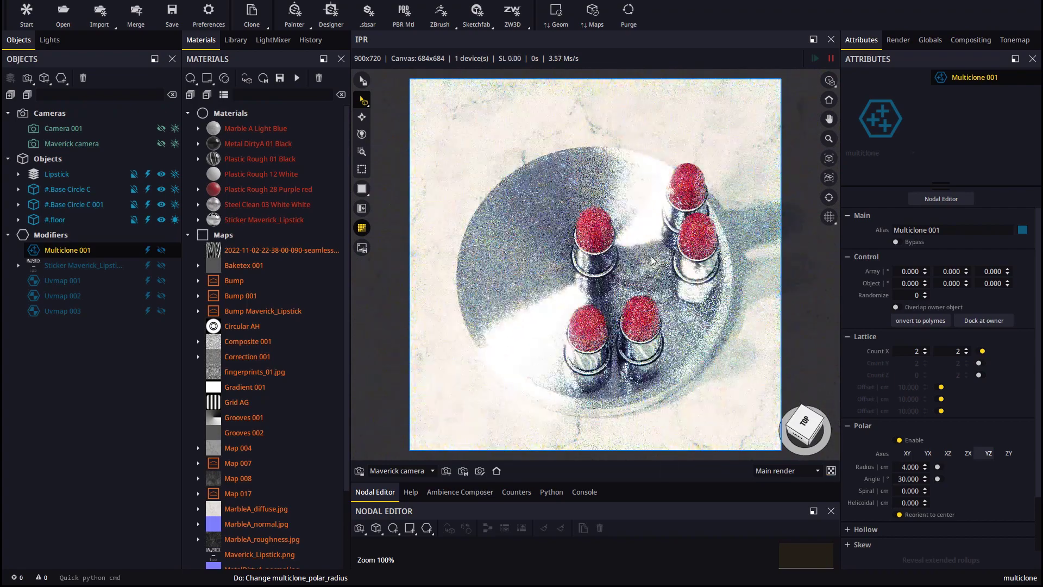
{"action": "left_click", "coordinate": [596, 271]}
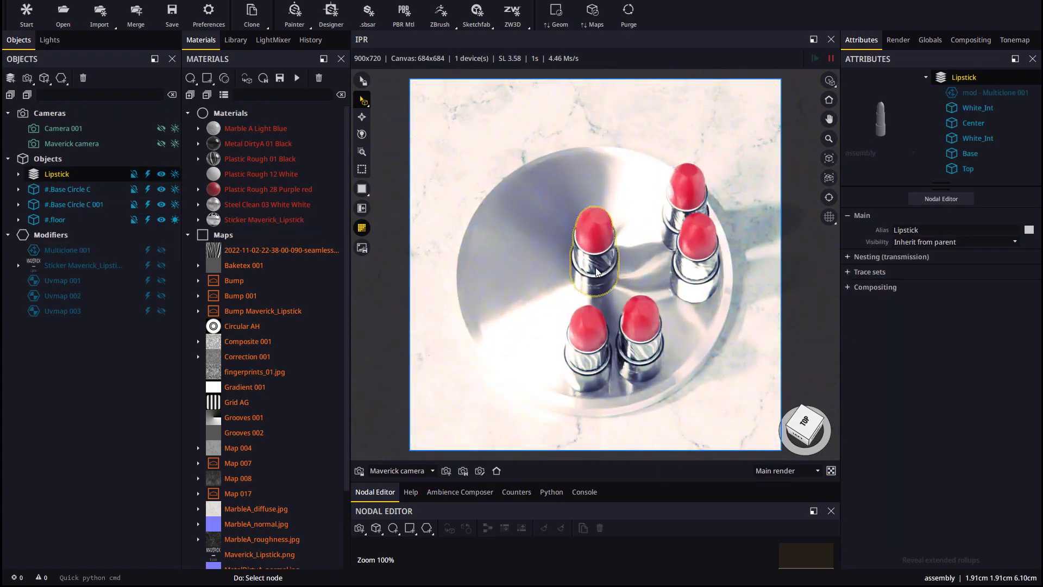
{"action": "key", "text": "w"}
{"action": "left_click_drag", "start_coordinate": [595, 266], "coordinate": [584, 239]}
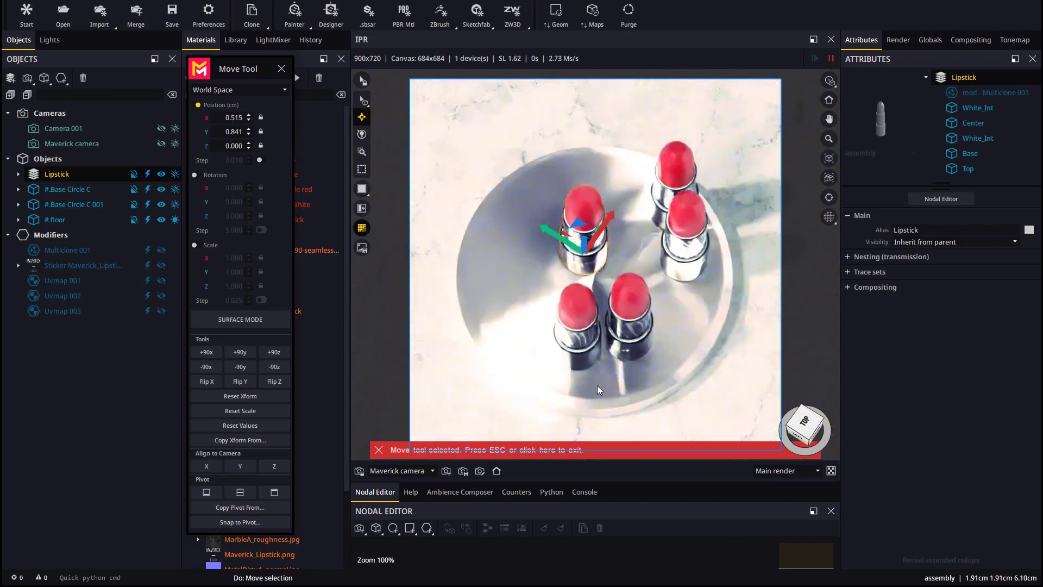
{"action": "key", "text": "ctrl+z"}
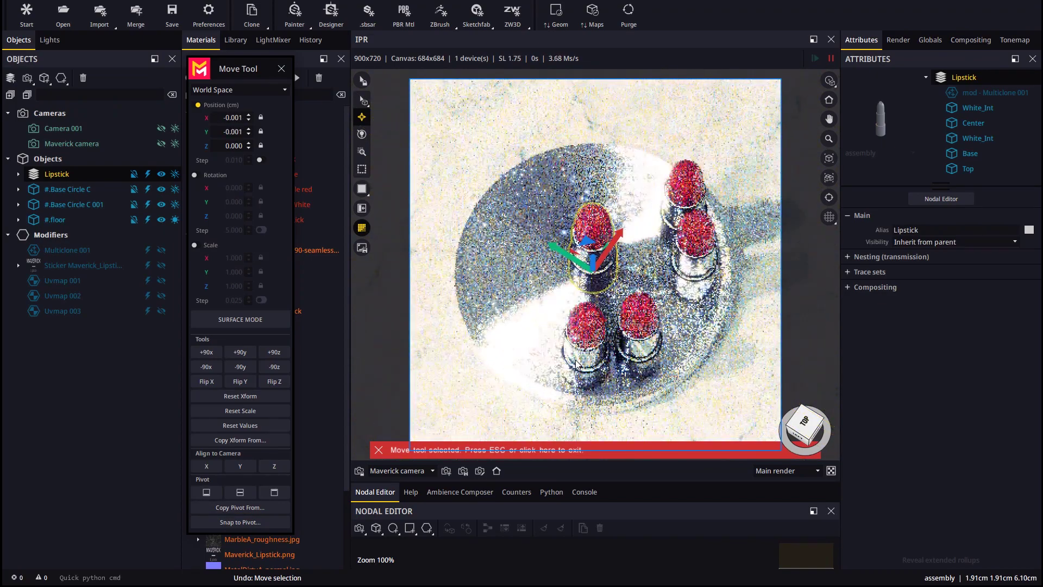
{"action": "left_click", "coordinate": [547, 451]}
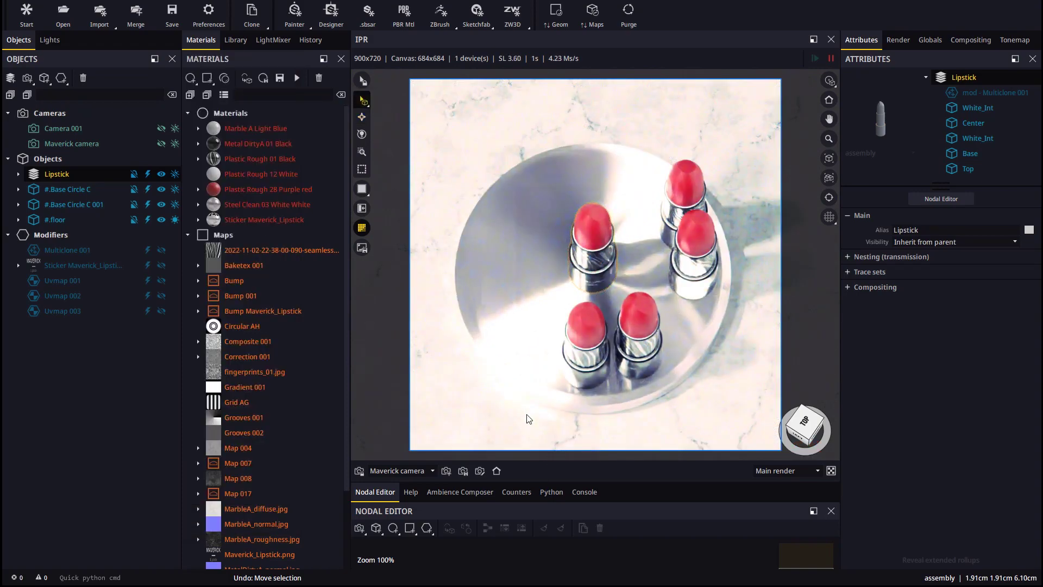
{"action": "left_click", "coordinate": [498, 471]}
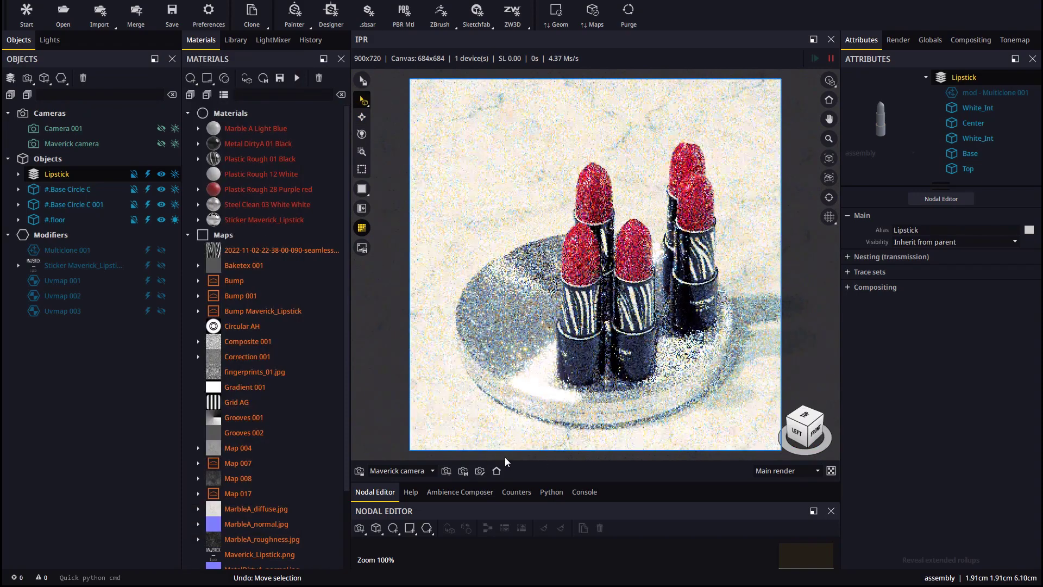
Step: Enable Overlap owner object on Multiclone 001 and hide the original Lipstick from the render
{"action": "left_click", "coordinate": [70, 252]}
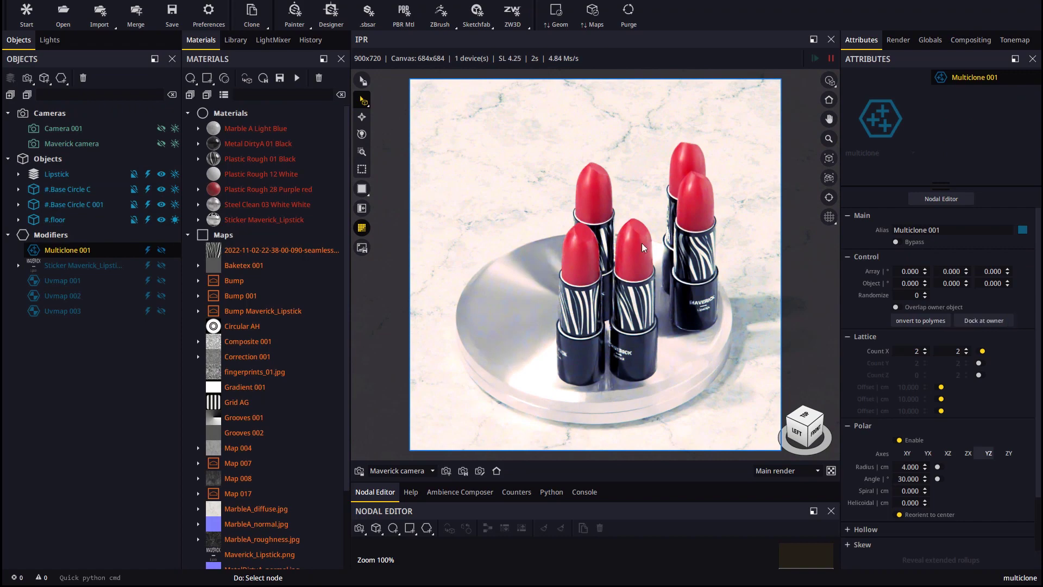
{"action": "left_click", "coordinate": [897, 307]}
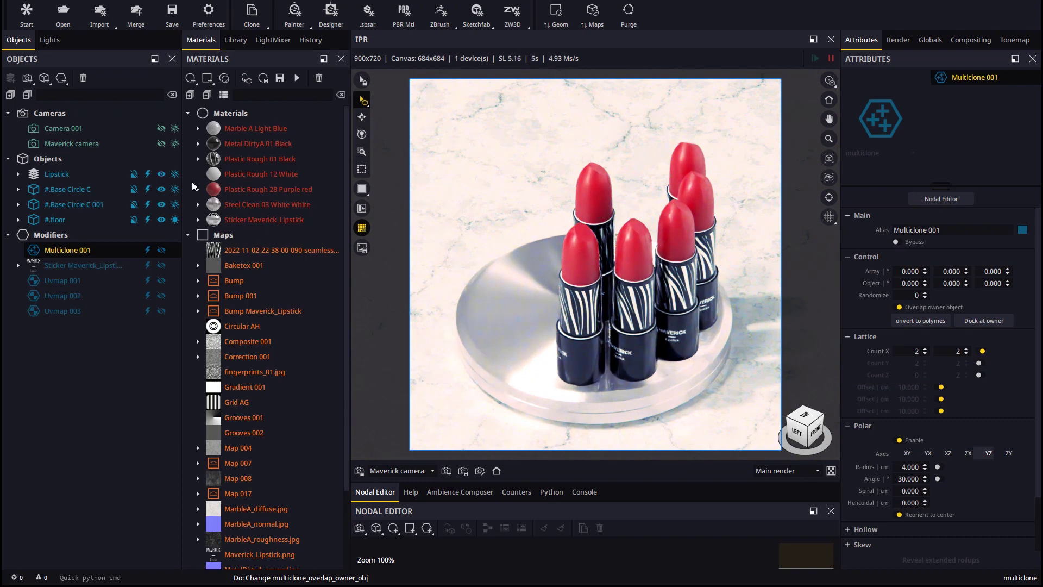
{"action": "left_click", "coordinate": [147, 174]}
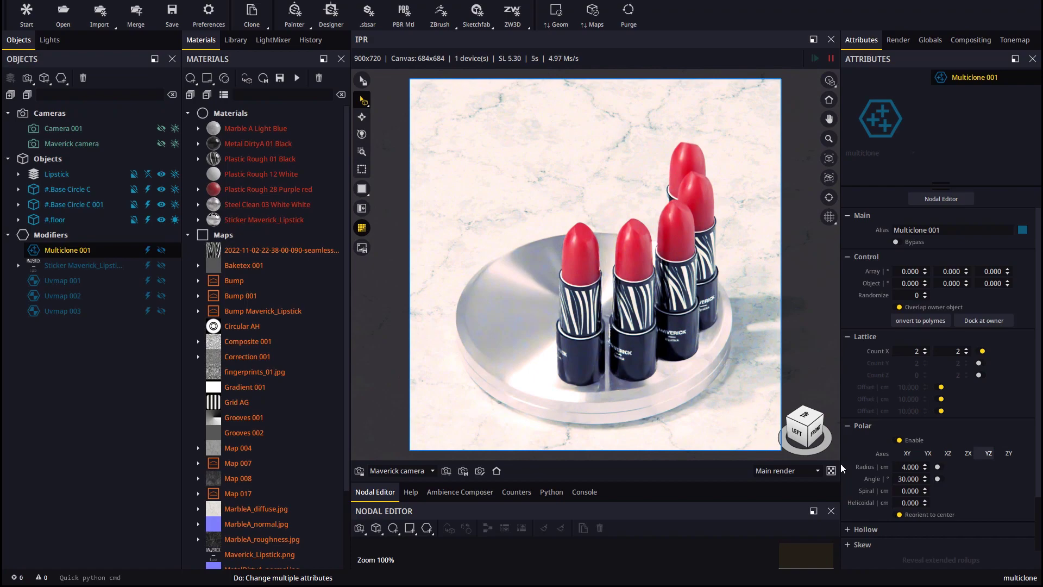
Step: Switch the polar angle to a total angle and set it to 360° so the clones fill a full circle
{"action": "mouse_move", "coordinate": [924, 480]}
{"action": "left_mouse_down"}
{"action": "mouse_move", "coordinate": [924, 459]}
{"action": "mouse_move", "coordinate": [912, 489]}
{"action": "left_mouse_up"}
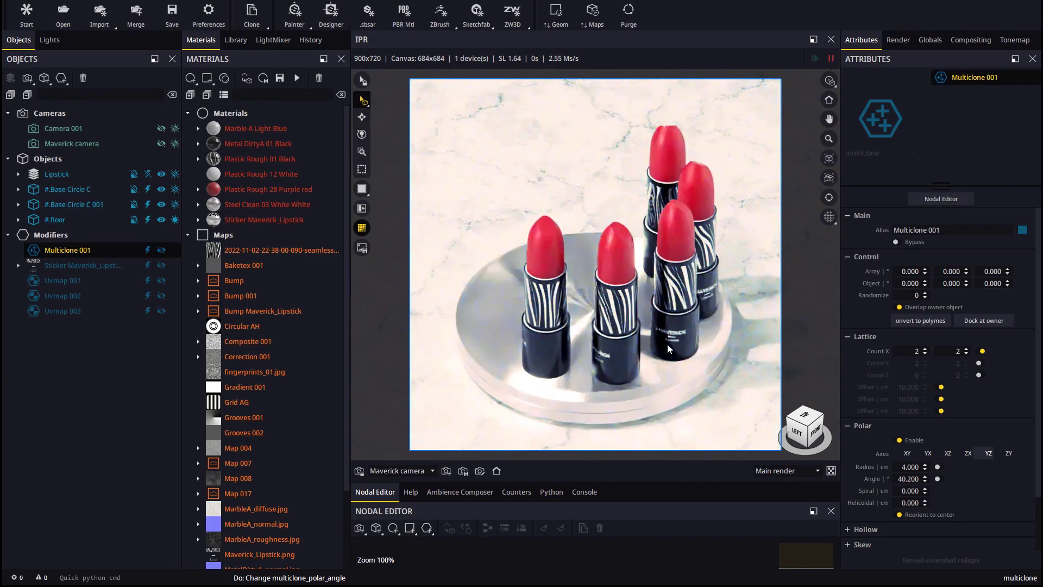
{"action": "left_click", "coordinate": [938, 479]}
{"action": "left_click", "coordinate": [909, 478]}
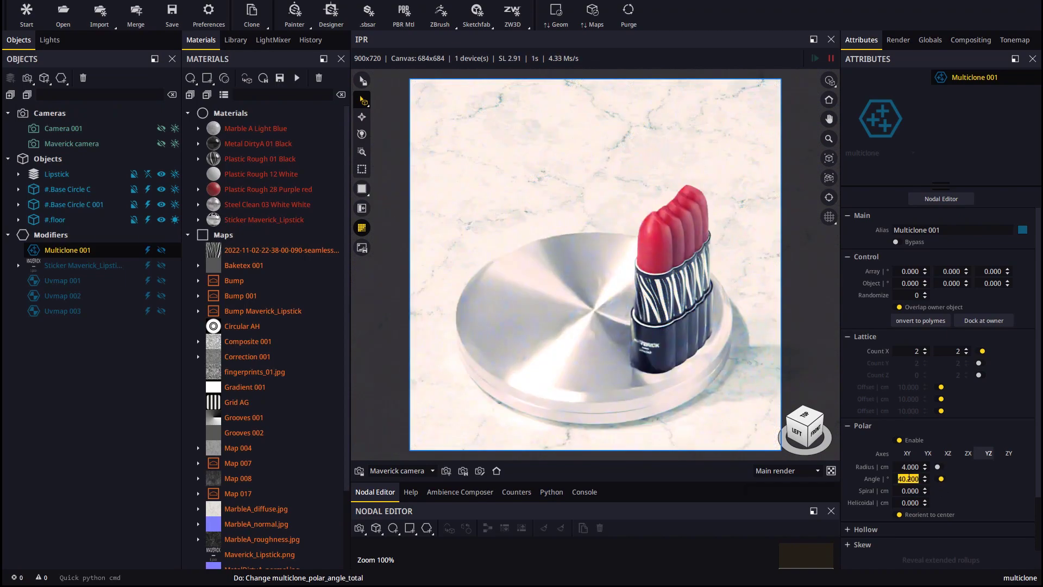
{"action": "type", "text": "360"}
{"action": "key", "text": "Return"}
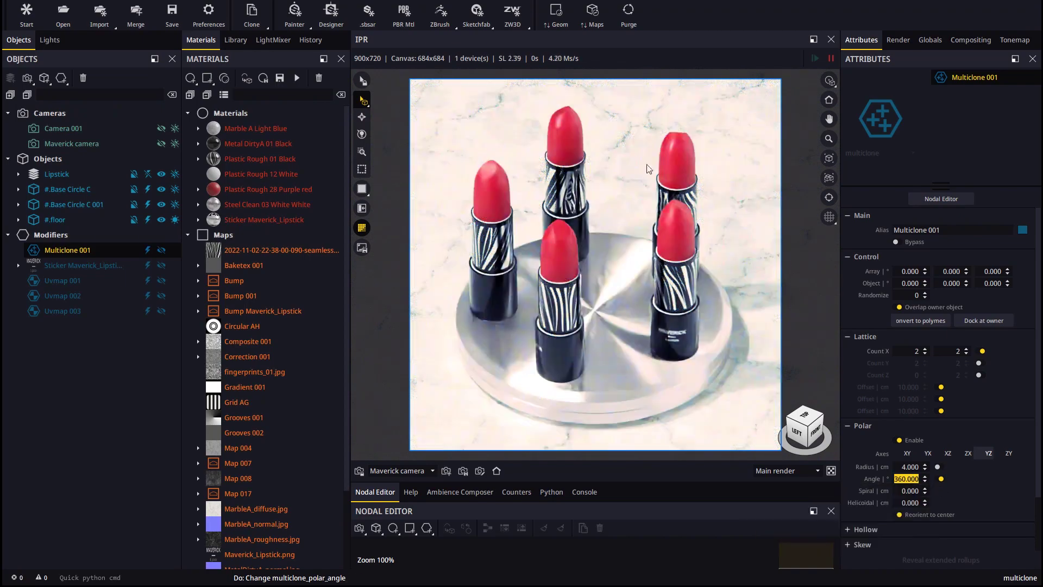
Step: Increase the low-side Count X of the Multiclone's lattice to 5
{"action": "left_click", "coordinate": [925, 349]}
{"action": "left_click", "coordinate": [925, 349]}
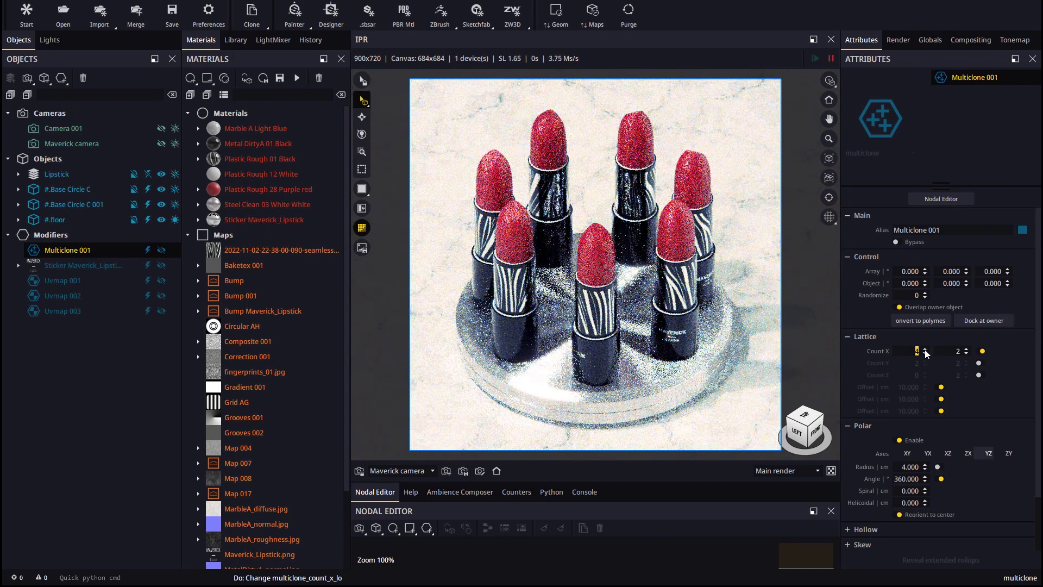
{"action": "left_click", "coordinate": [925, 350]}
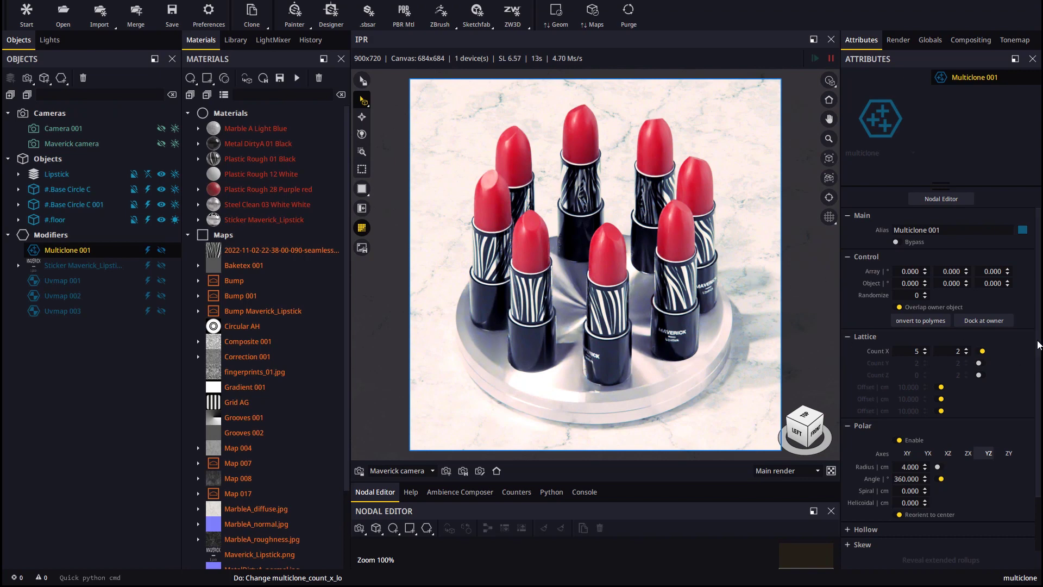
Step: Set the clones' random Z rotation range from -360° to 360°
{"action": "scroll", "coordinate": [908, 507], "scroll_direction": "down", "scroll_amount": 2}
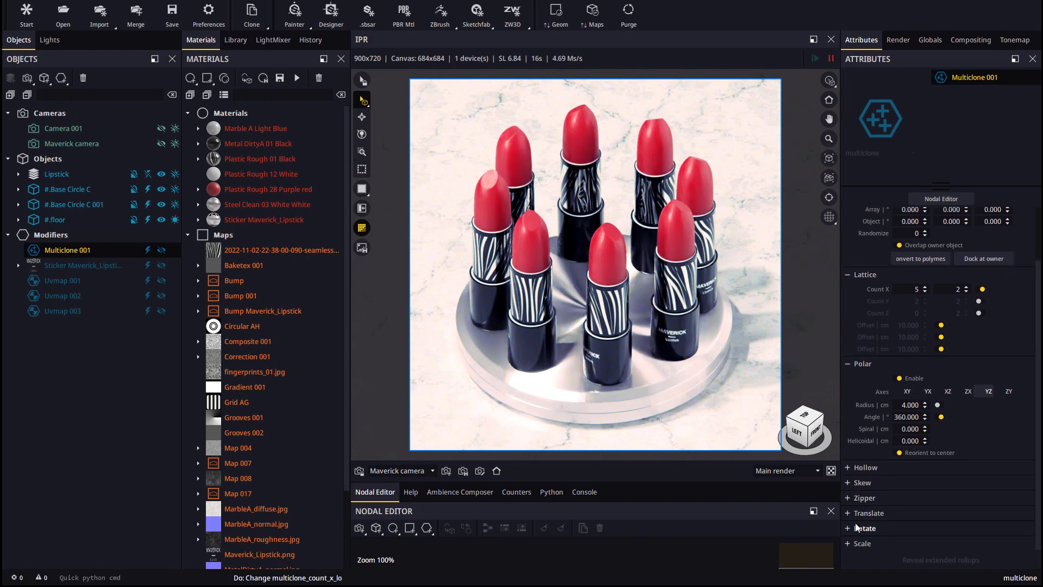
{"action": "left_click", "coordinate": [857, 527]}
{"action": "scroll", "coordinate": [875, 486], "scroll_direction": "down", "scroll_amount": 2}
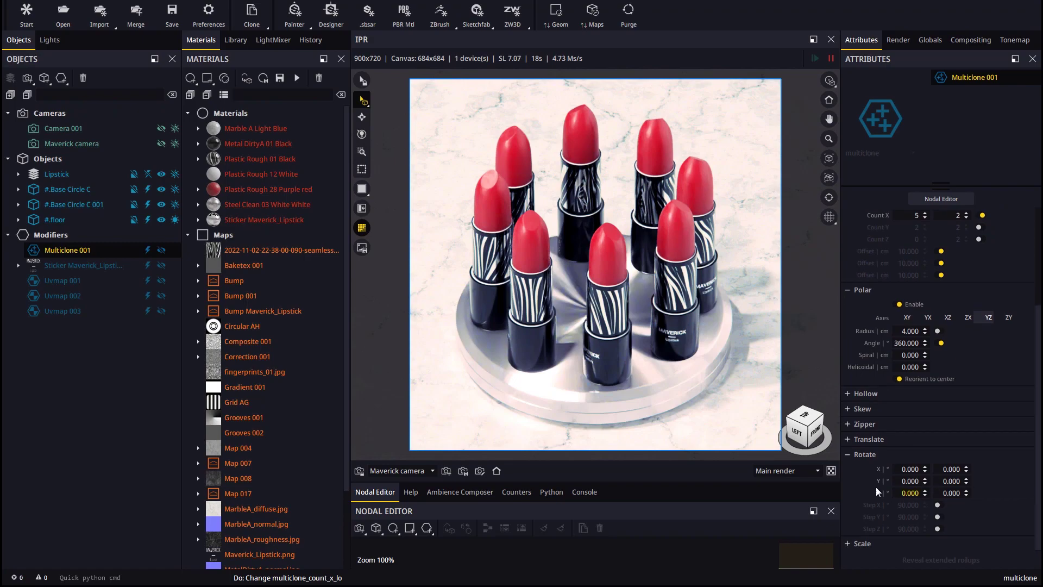
{"action": "type", "text": "360"}
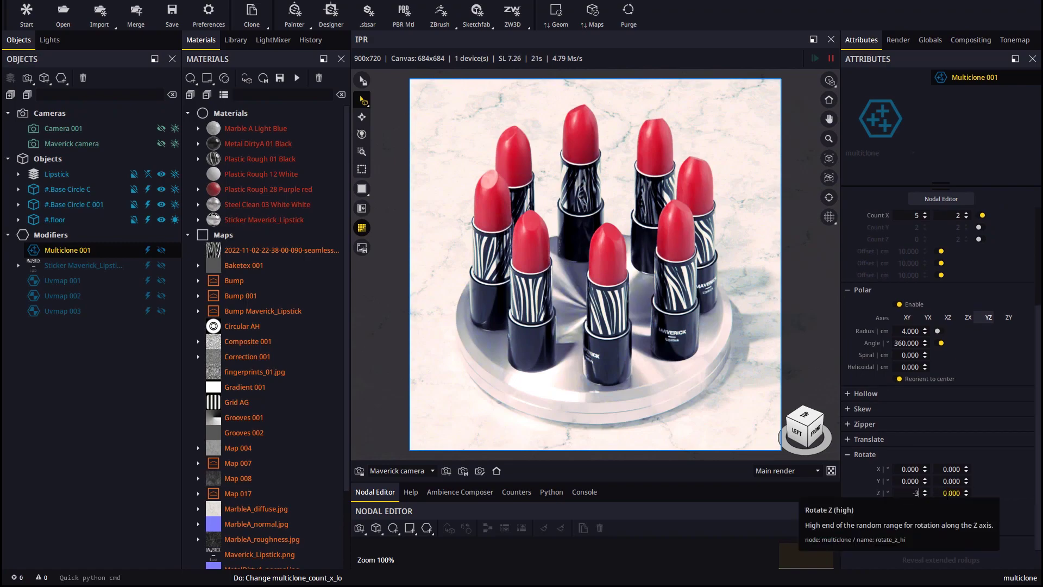
{"action": "key", "text": "Return"}
{"action": "key", "text": "Tab"}
{"action": "type", "text": "360"}
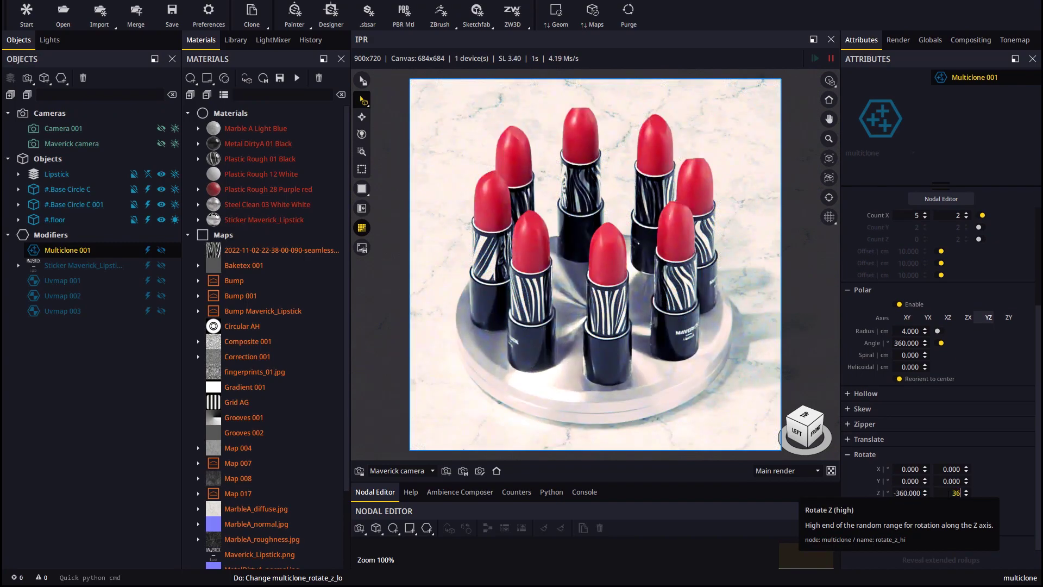
{"action": "key", "text": "Return"}
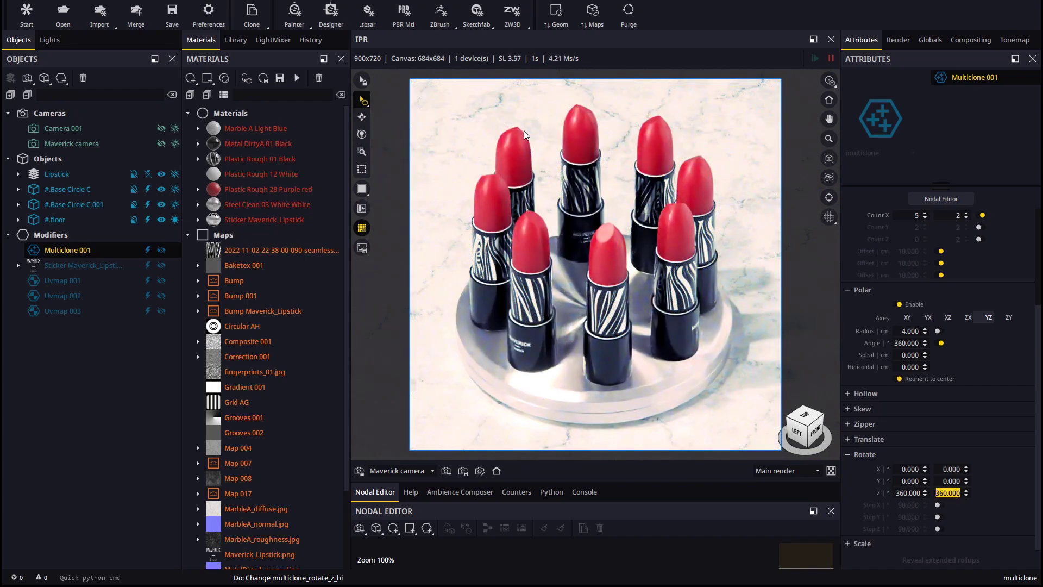
Step: Set the Randomize seed of Multiclone 001 to 3 and clear the selection
{"action": "left_click", "coordinate": [1019, 249]}
{"action": "scroll", "coordinate": [1018, 243], "scroll_direction": "up", "scroll_amount": 3}
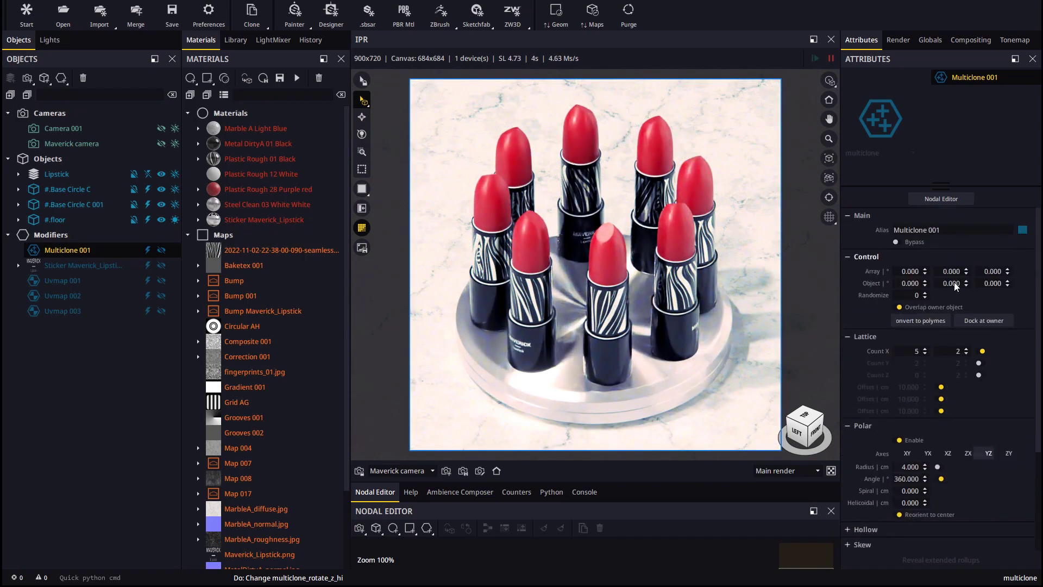
{"action": "left_click", "coordinate": [924, 293]}
{"action": "left_click", "coordinate": [925, 292]}
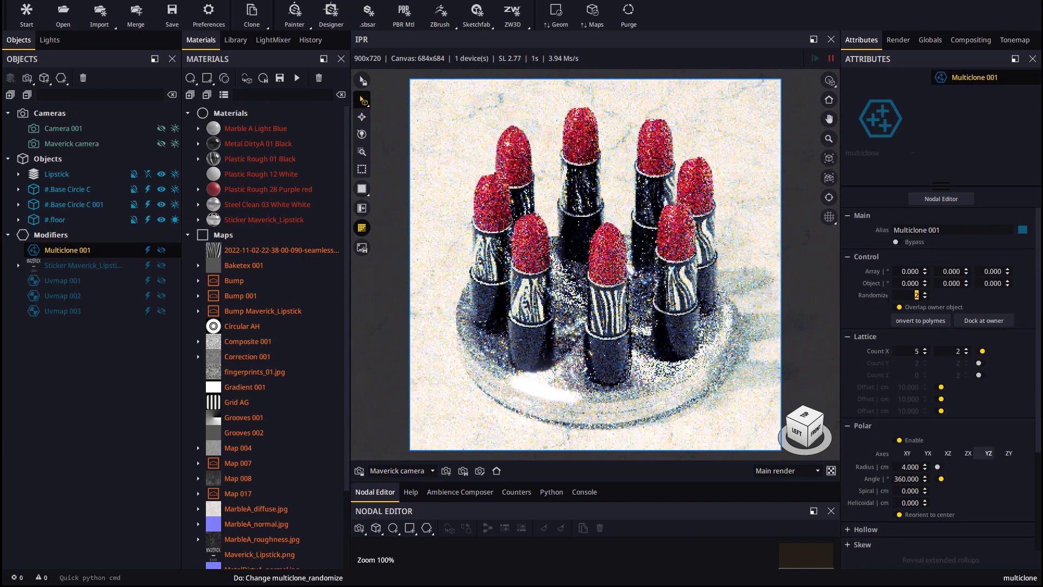
{"action": "left_click", "coordinate": [924, 294]}
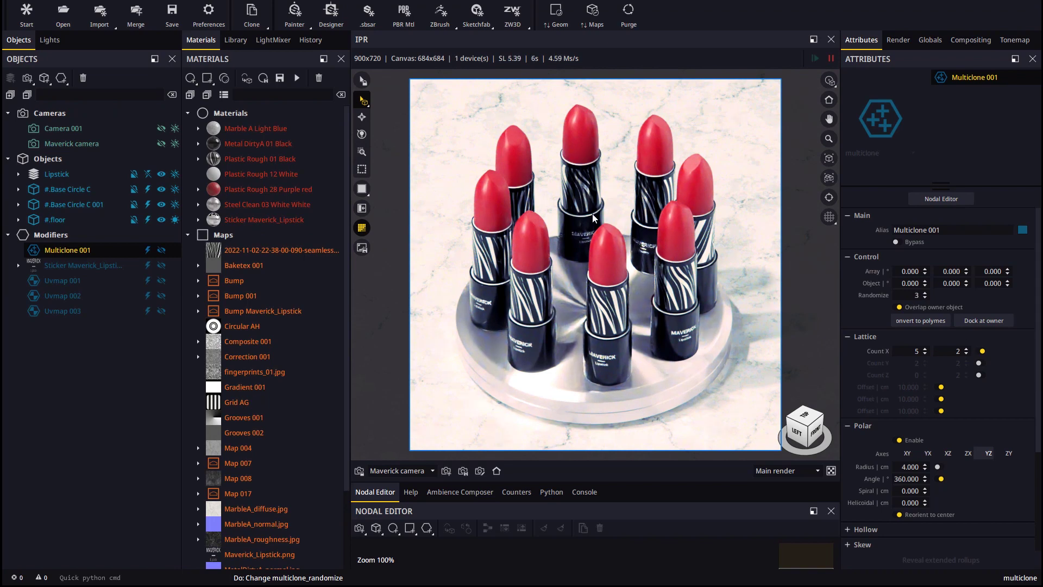
{"action": "left_click", "coordinate": [68, 355]}
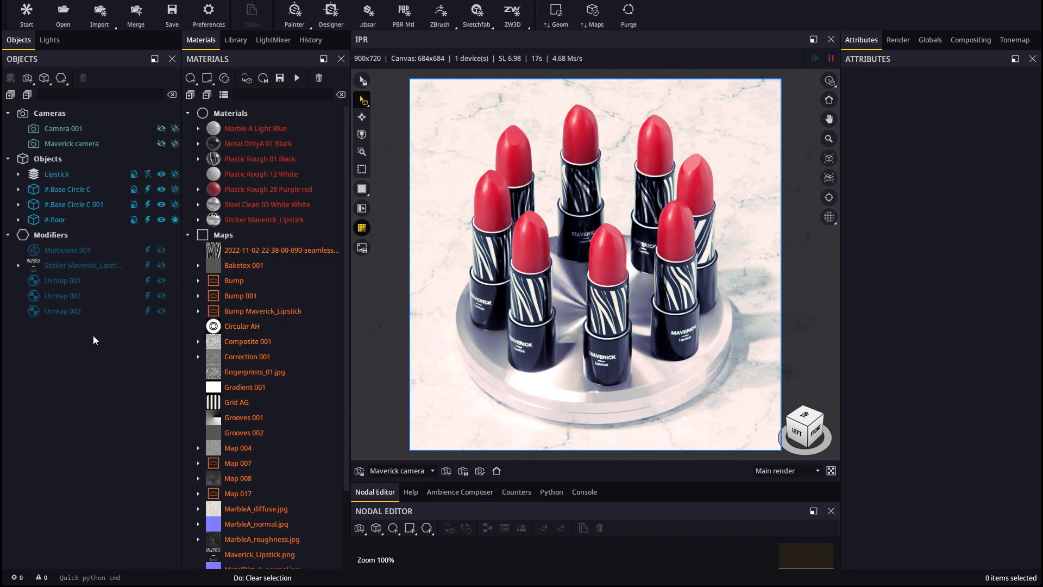
Step: Move Top out of the Lipstick assembly to the Objects root and refresh Multiclone 001 by toggling its visibility
{"action": "left_click", "coordinate": [19, 174]}
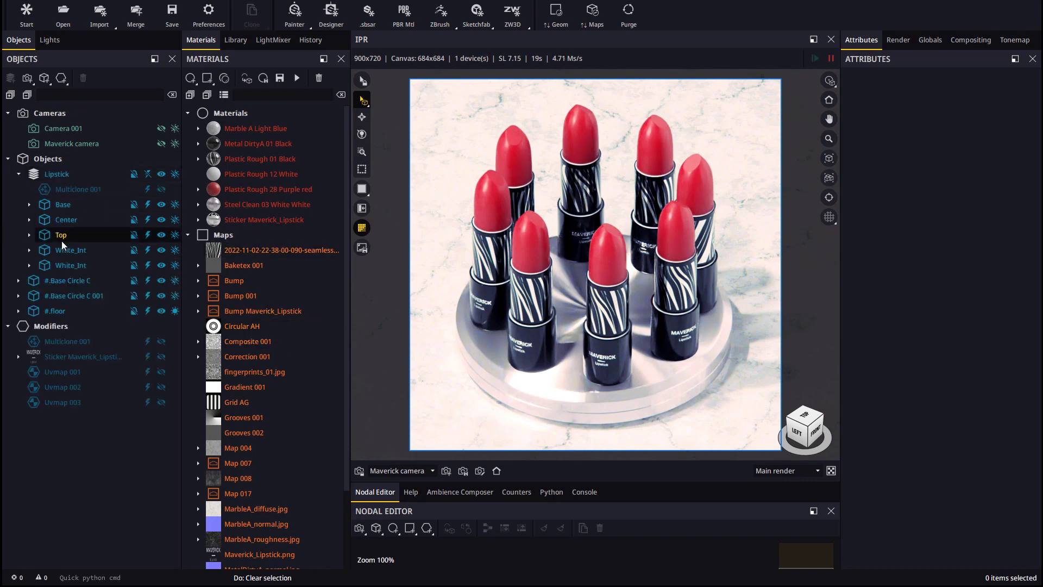
{"action": "left_click_drag", "start_coordinate": [64, 236], "coordinate": [59, 158]}
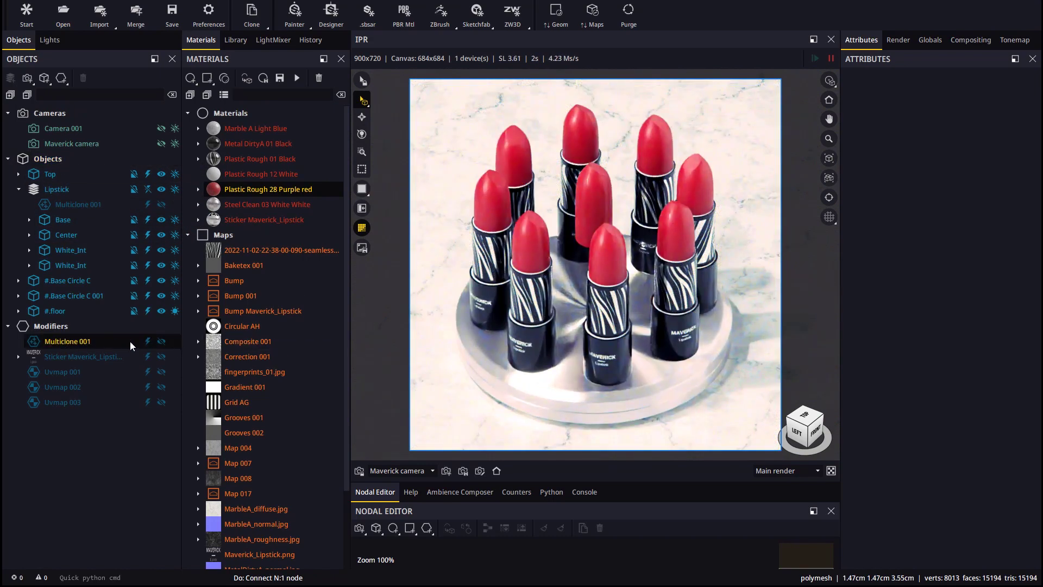
{"action": "left_click", "coordinate": [148, 341]}
{"action": "left_click", "coordinate": [148, 341]}
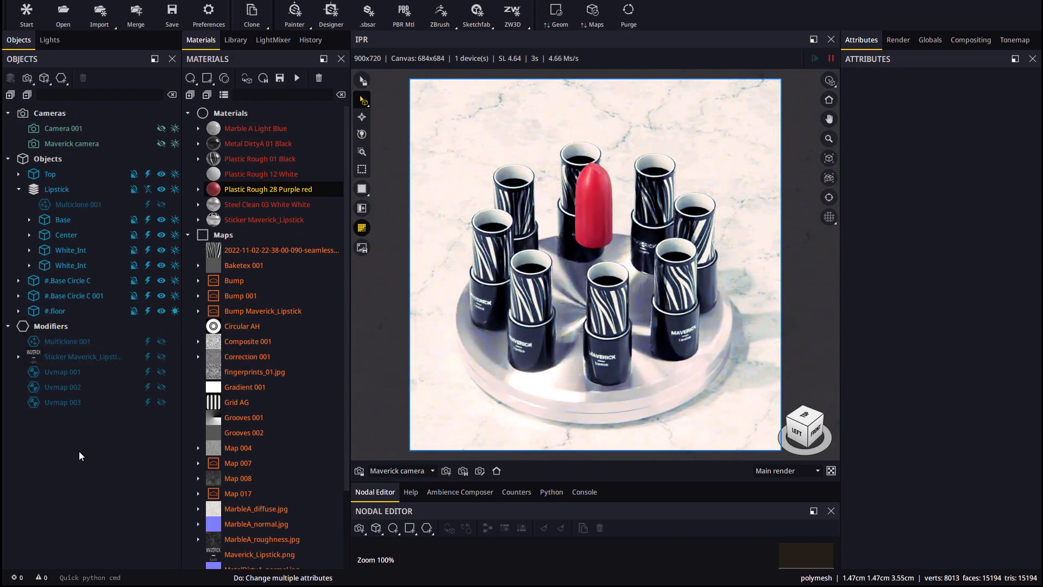
Step: Clone the Multiclone 001 modifier without its dependencies
{"action": "left_click", "coordinate": [58, 340]}
{"action": "right_click", "coordinate": [57, 340]}
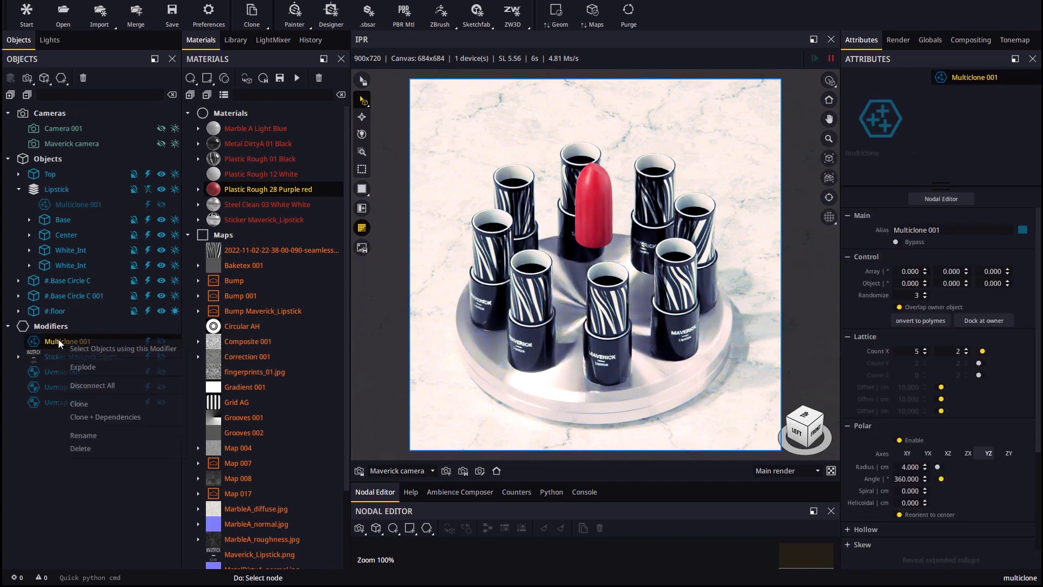
{"action": "left_click", "coordinate": [79, 404]}
{"action": "left_click", "coordinate": [101, 461]}
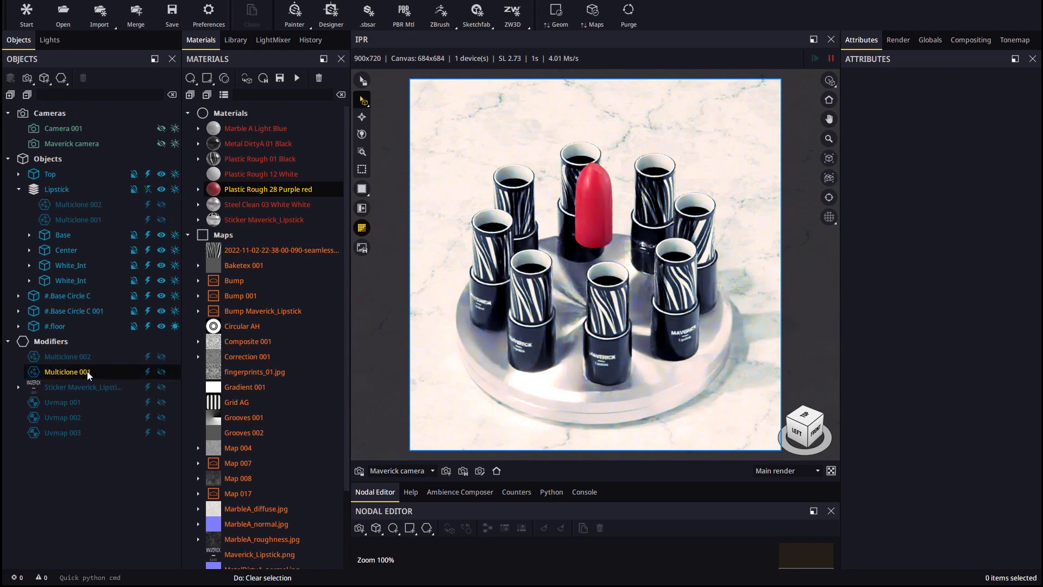
Step: Disconnect Multiclone 002 from the Lipstick assembly and apply it to the Top object
{"action": "left_click", "coordinate": [80, 205]}
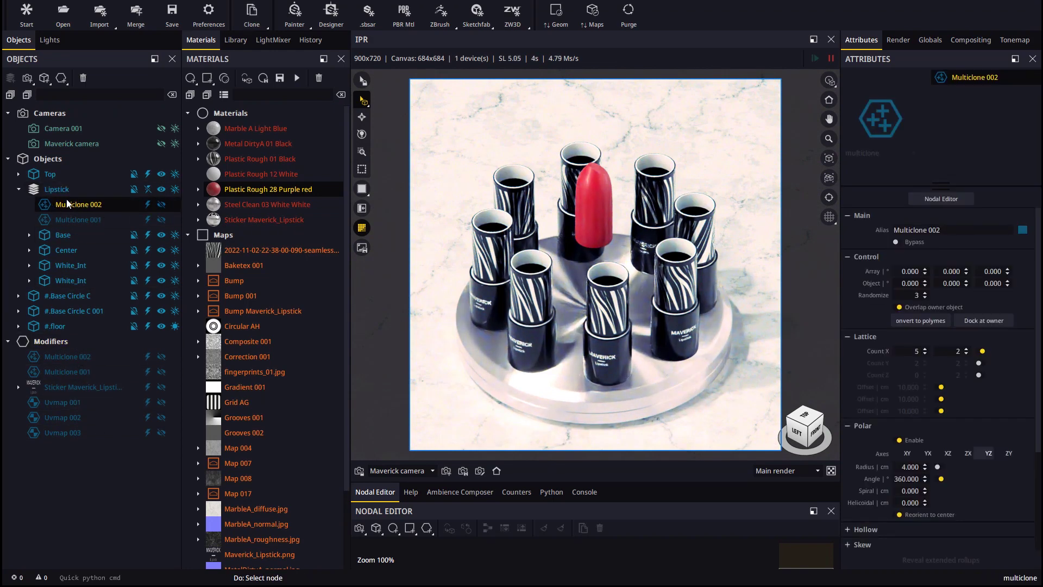
{"action": "right_click", "coordinate": [68, 203]}
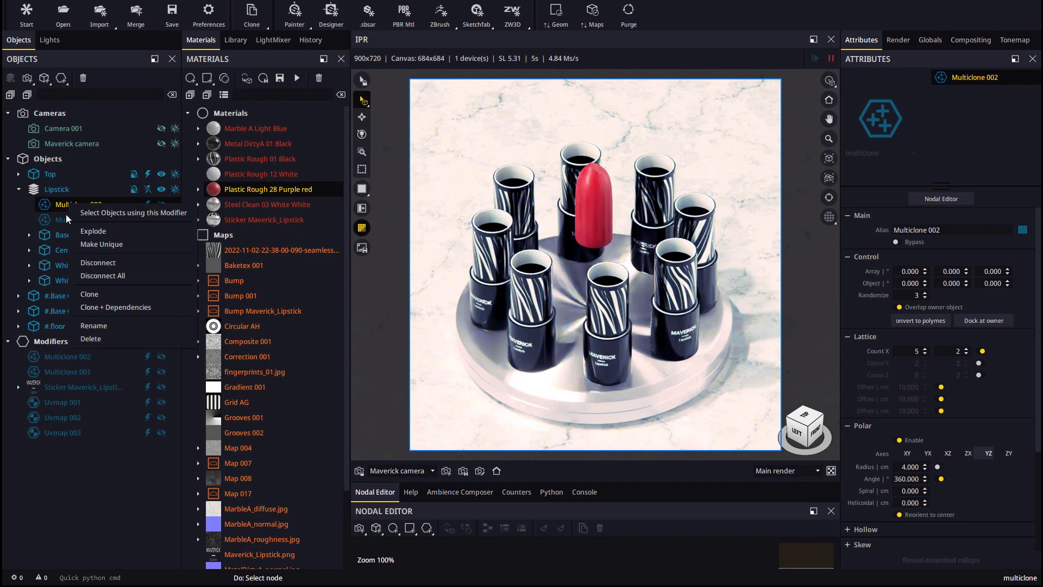
{"action": "left_click", "coordinate": [93, 263]}
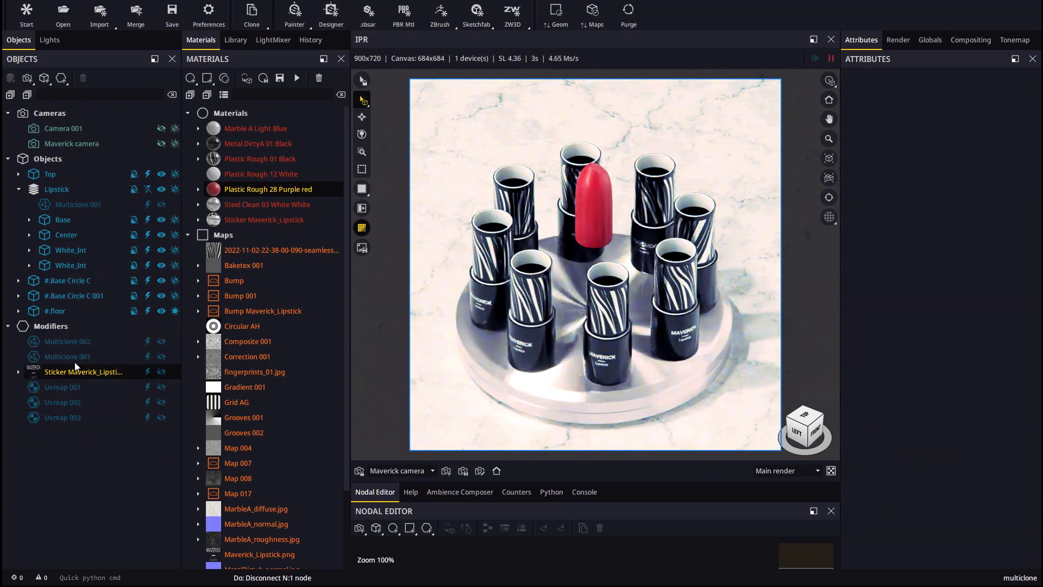
{"action": "left_click_drag", "start_coordinate": [67, 342], "coordinate": [75, 174]}
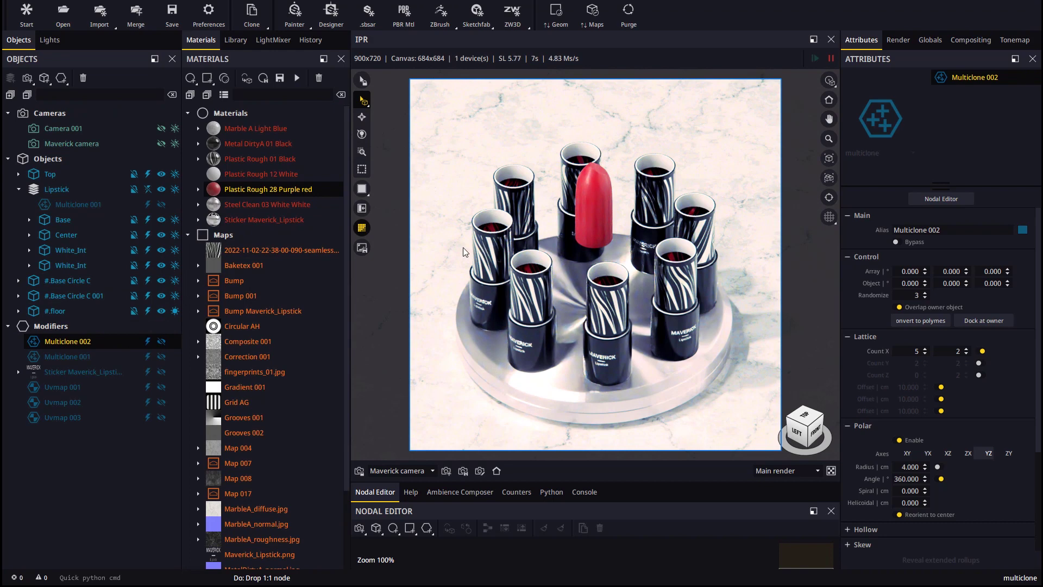
Step: Show the original Lipstick in the render and compare its pivot with that of Top using the Move Tool
{"action": "left_click", "coordinate": [363, 116]}
{"action": "left_click_drag", "start_coordinate": [236, 67], "coordinate": [370, 58]}
{"action": "left_click", "coordinate": [65, 188]}
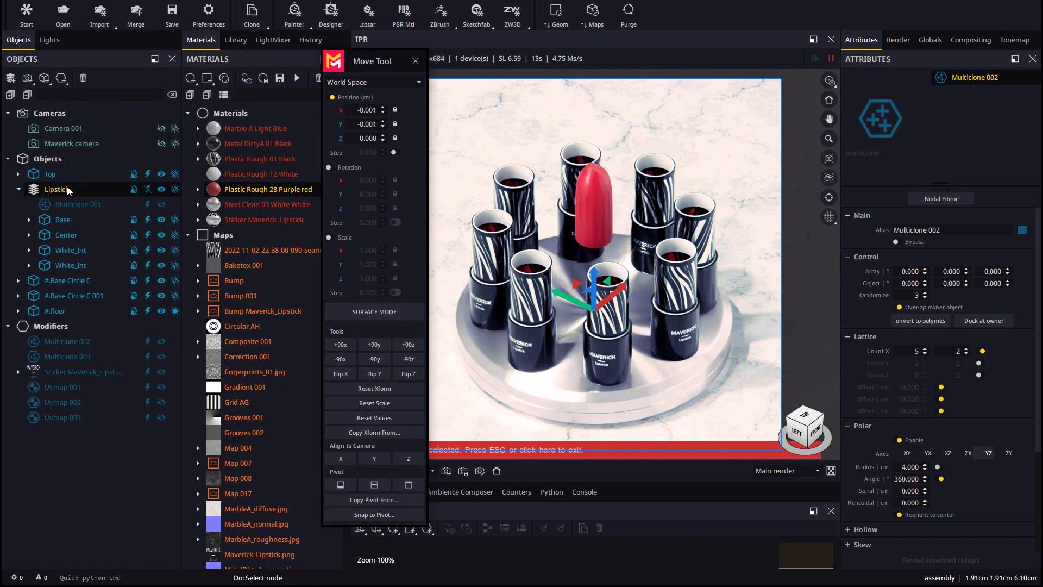
{"action": "left_click", "coordinate": [148, 190]}
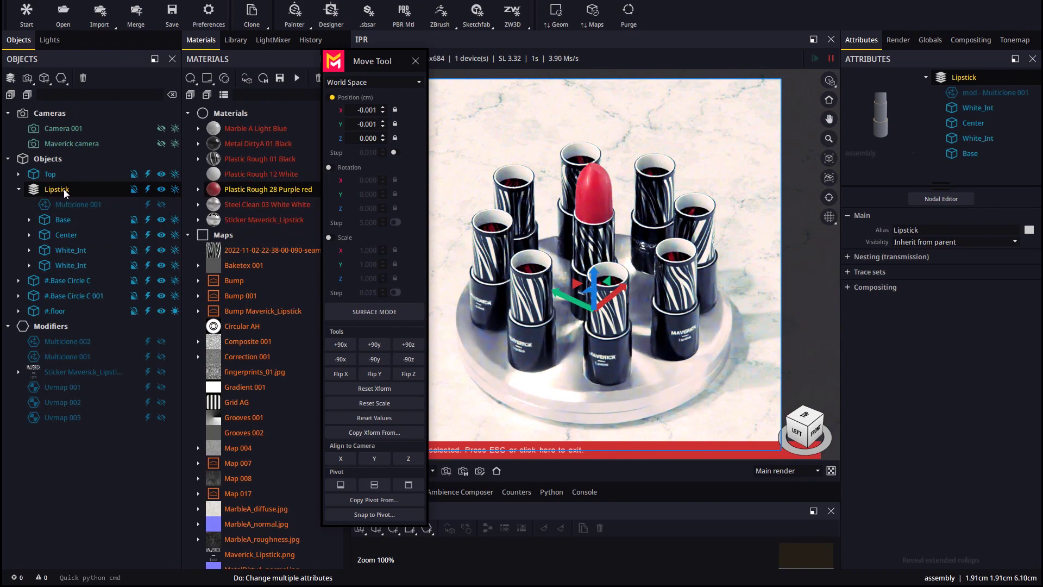
{"action": "left_click_drag", "start_coordinate": [584, 326], "coordinate": [606, 314]}
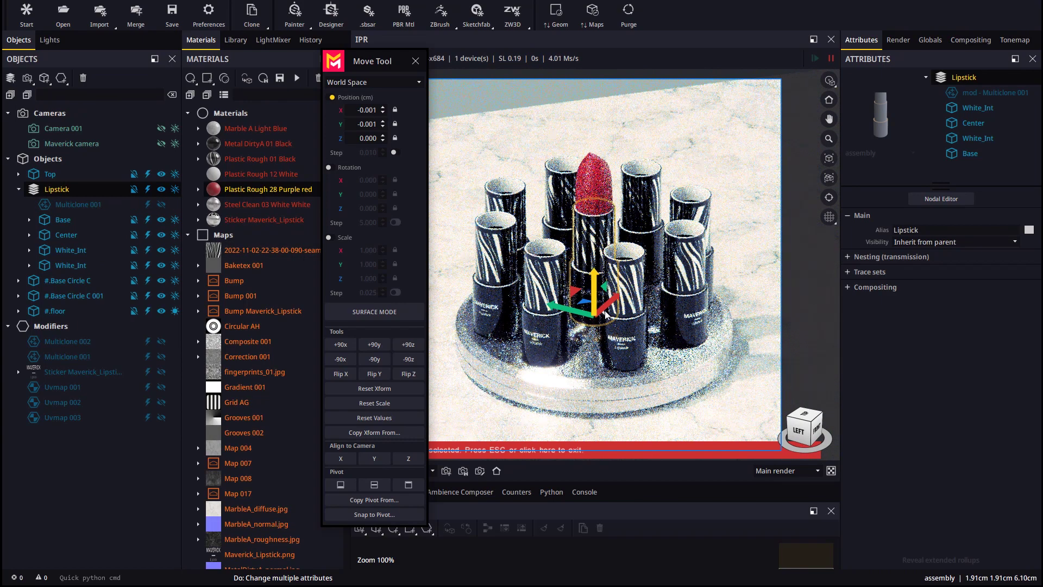
{"action": "left_click", "coordinate": [50, 173]}
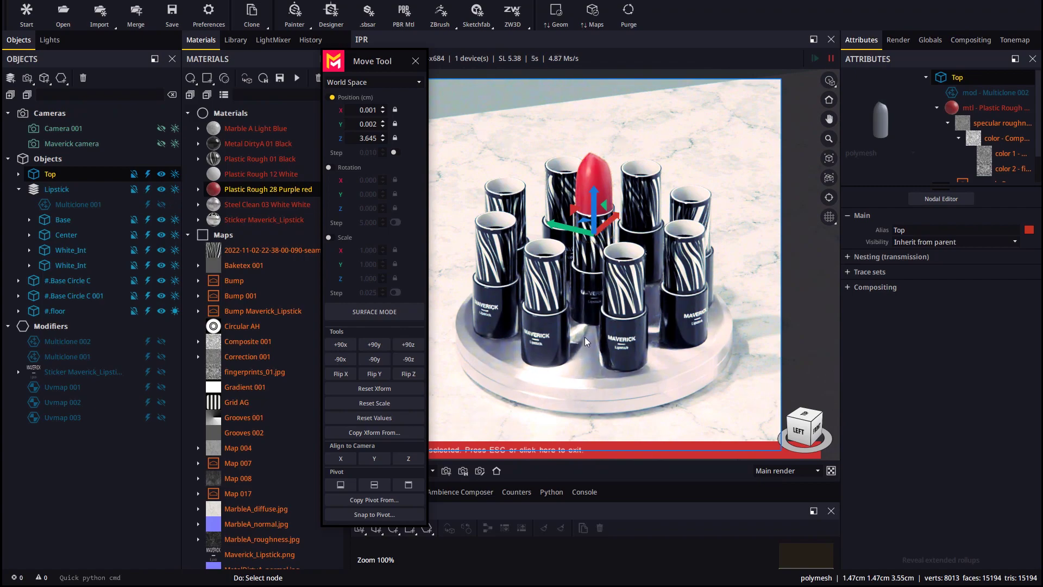
{"action": "left_click_drag", "start_coordinate": [585, 337], "coordinate": [606, 356]}
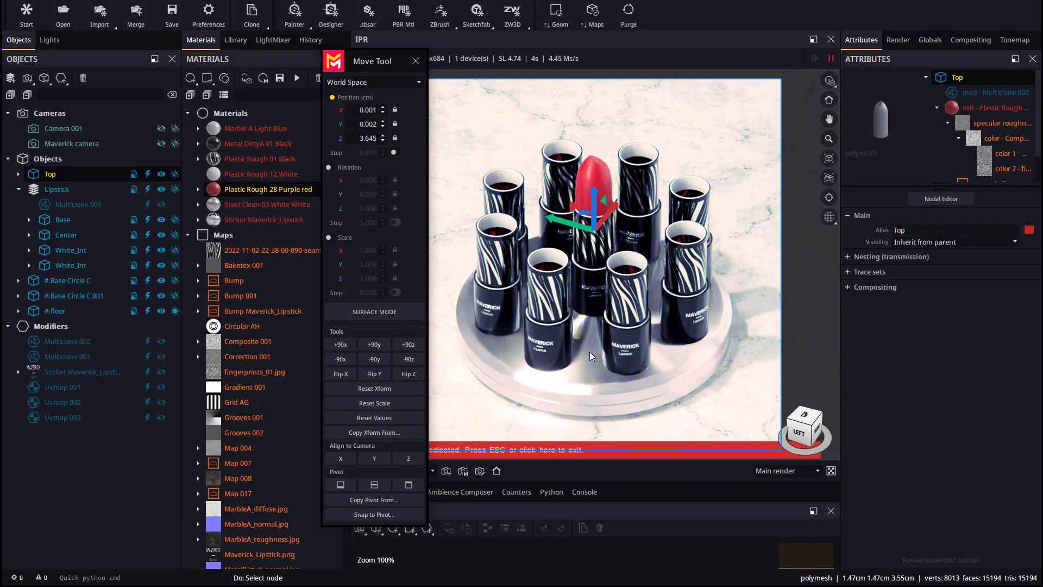
Step: Copy the pivot from the Lipstick assembly to Top and close the Move Tool
{"action": "left_click", "coordinate": [368, 499]}
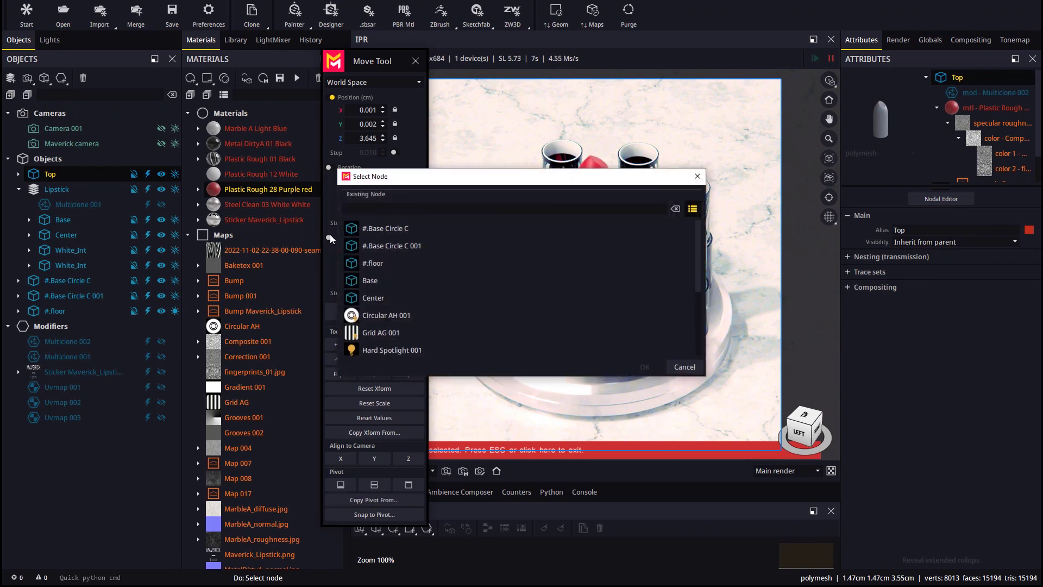
{"action": "left_click_drag", "start_coordinate": [696, 243], "coordinate": [699, 270]}
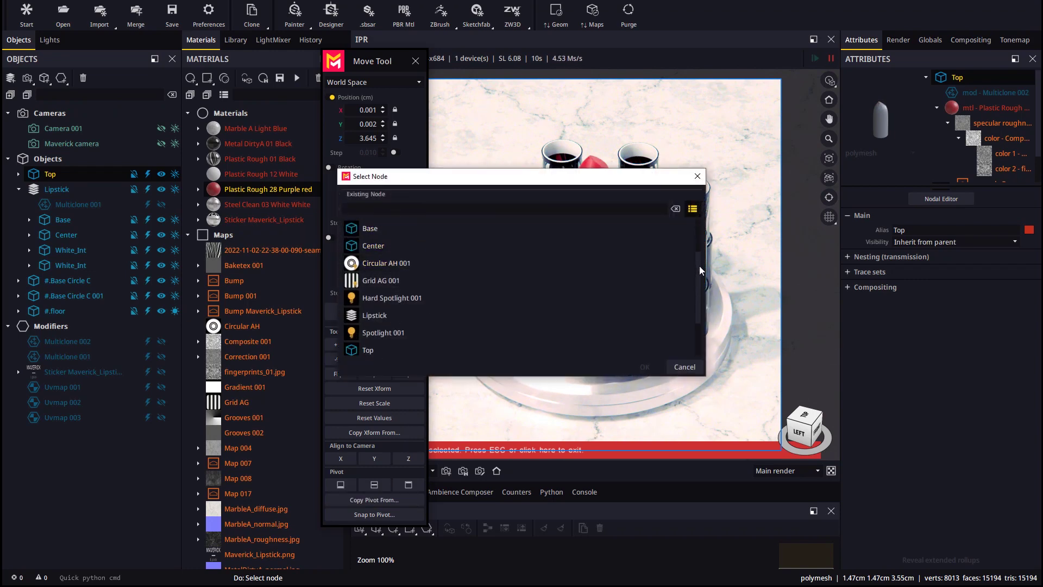
{"action": "double_click", "coordinate": [377, 298]}
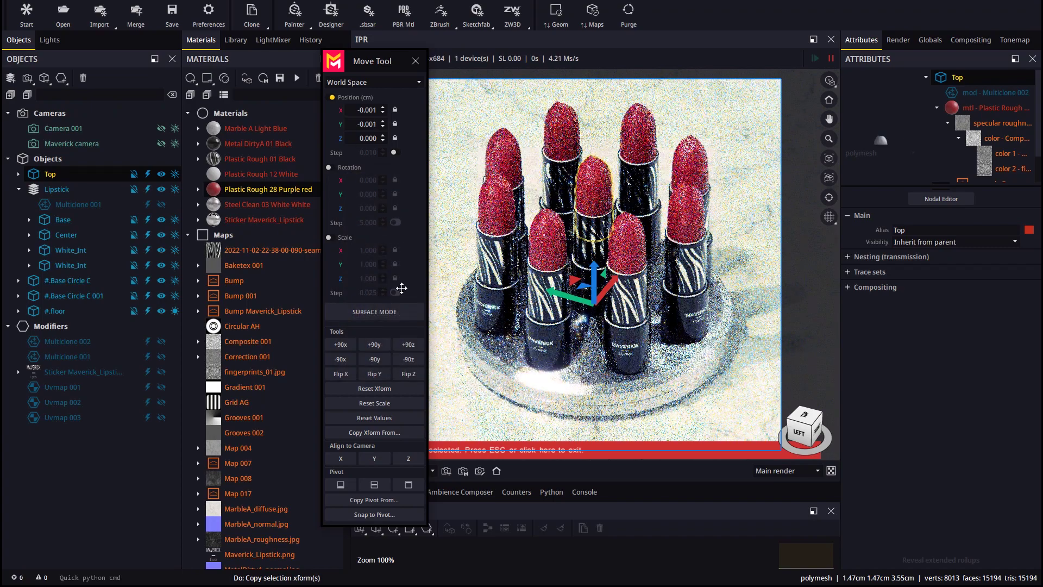
{"action": "left_click_drag", "start_coordinate": [570, 206], "coordinate": [485, 445]}
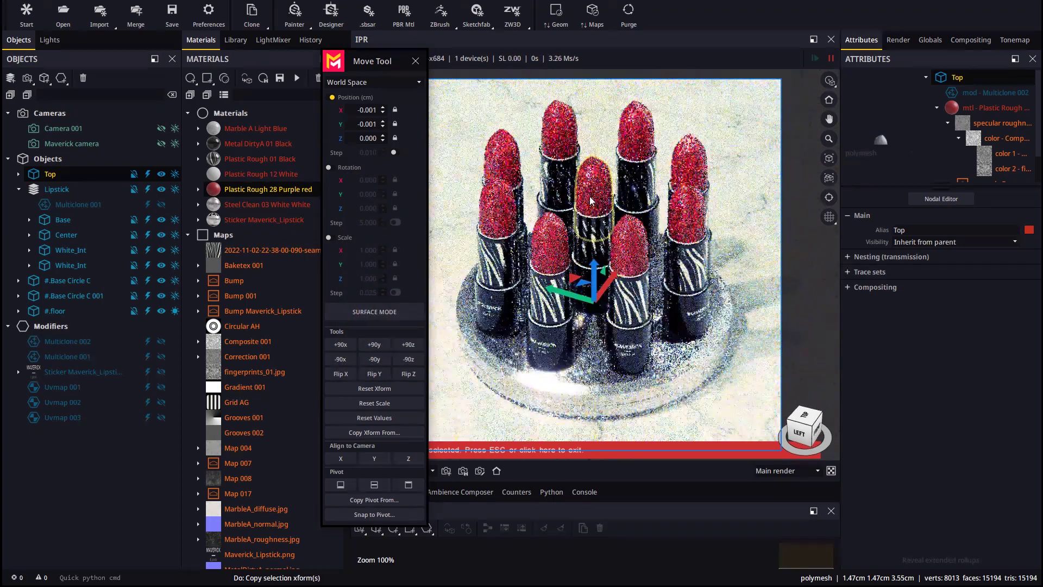
{"action": "left_click", "coordinate": [485, 446]}
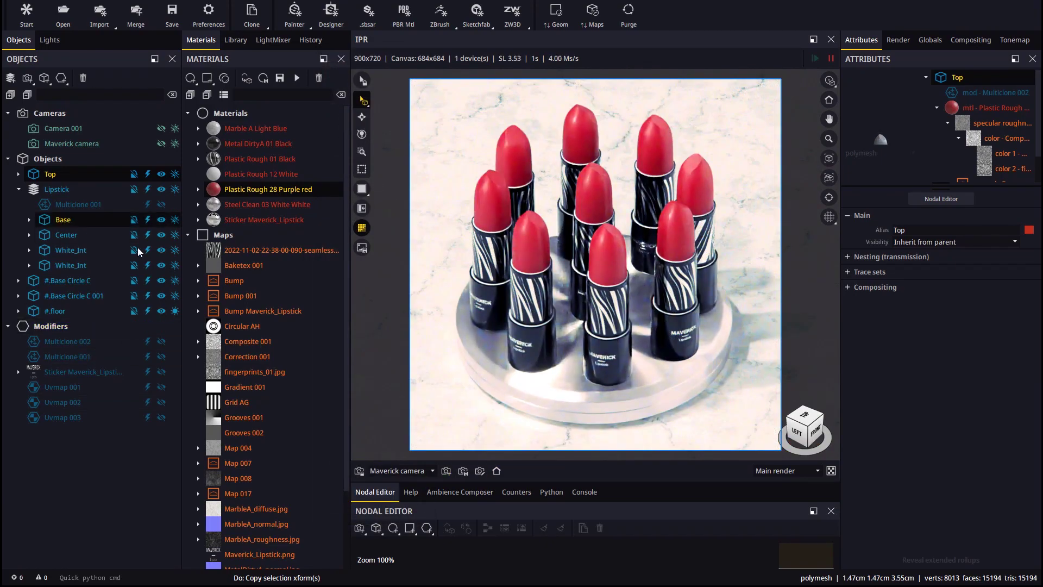
Step: Hide the original Lipstick assembly and Top object from the render
{"action": "left_click", "coordinate": [57, 189]}
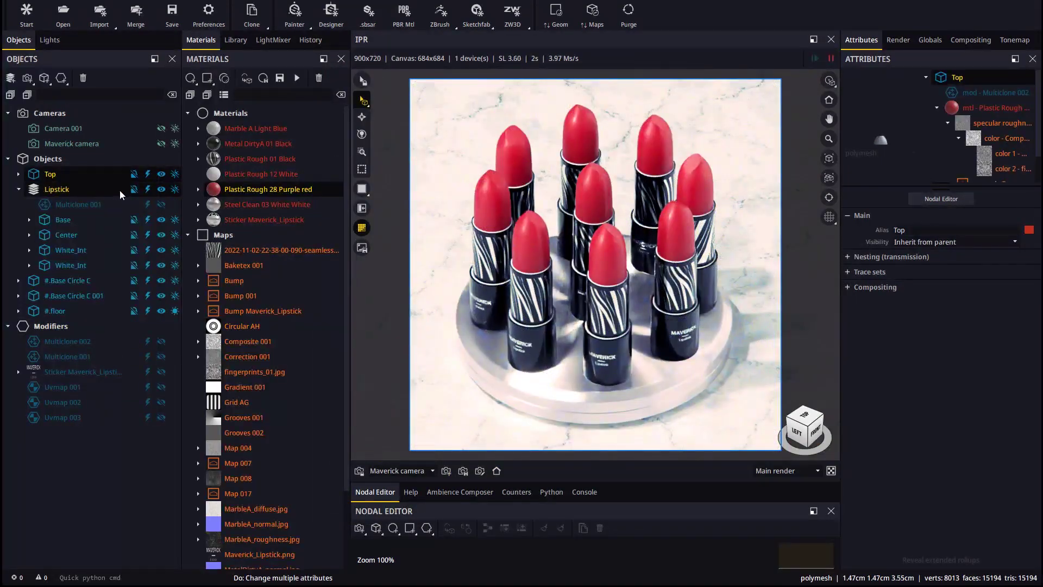
{"action": "left_click", "coordinate": [148, 189]}
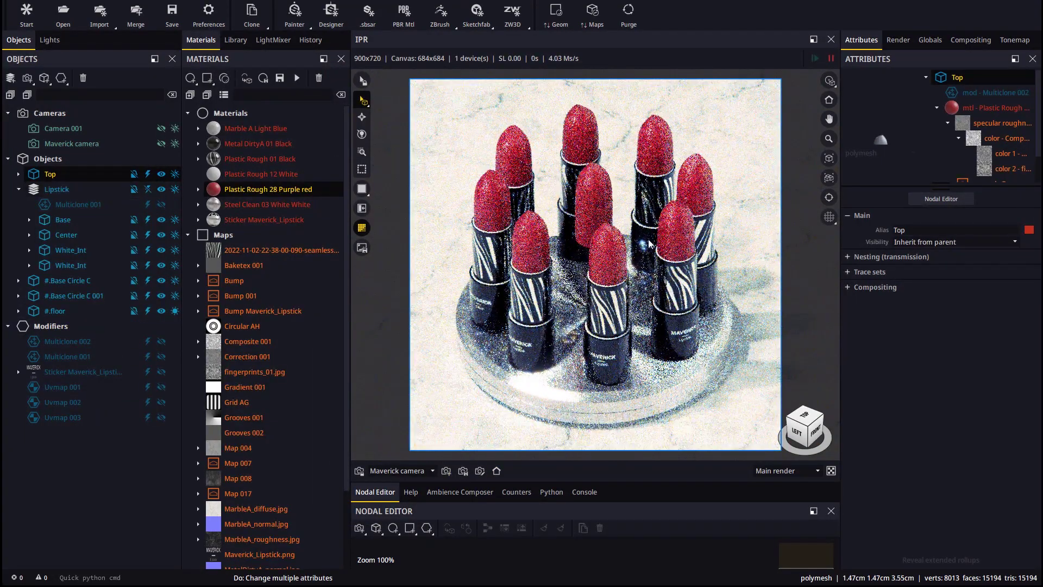
{"action": "left_click", "coordinate": [148, 175]}
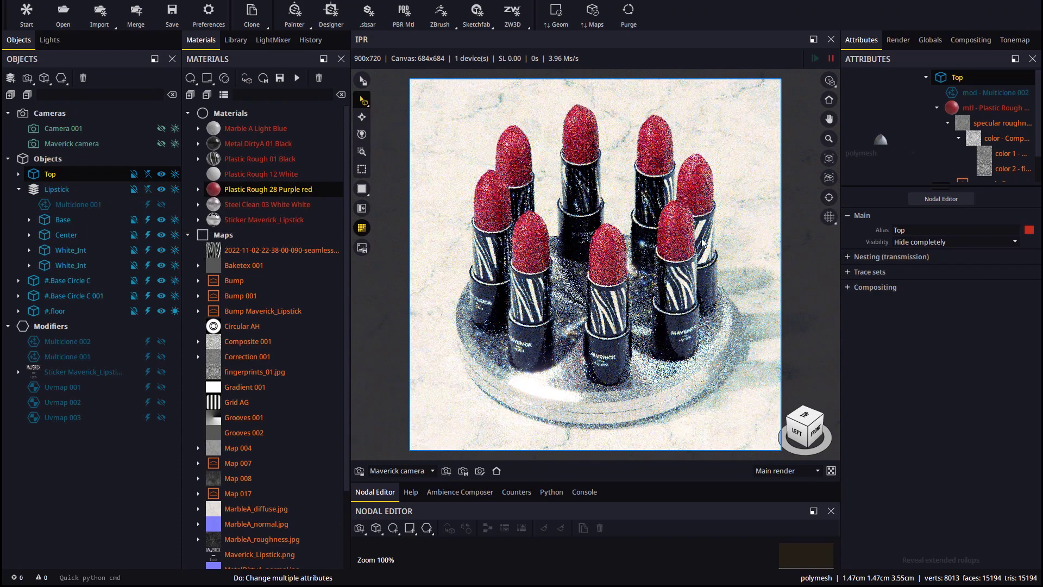
Step: Set the random Z translation range of Multiclone 002 from -0.5 to 0.5 cm
{"action": "left_click", "coordinate": [73, 340]}
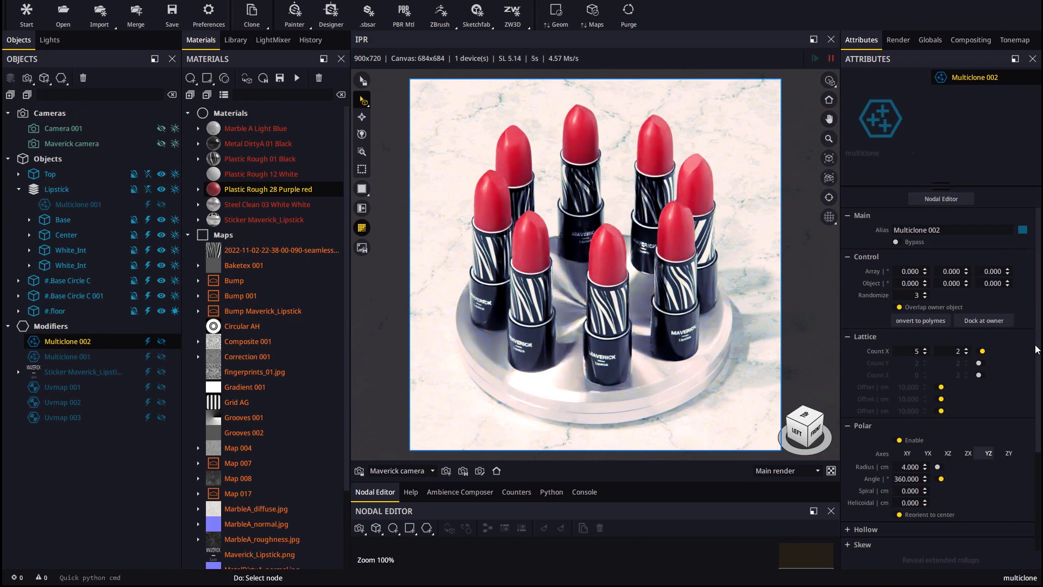
{"action": "left_click_drag", "start_coordinate": [1039, 349], "coordinate": [1035, 452]}
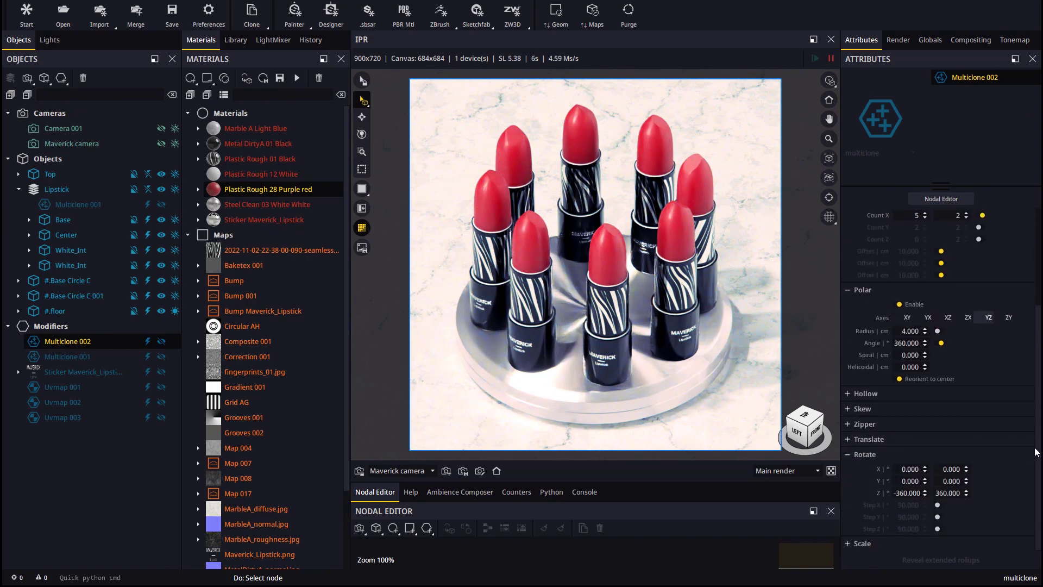
{"action": "left_click", "coordinate": [865, 441]}
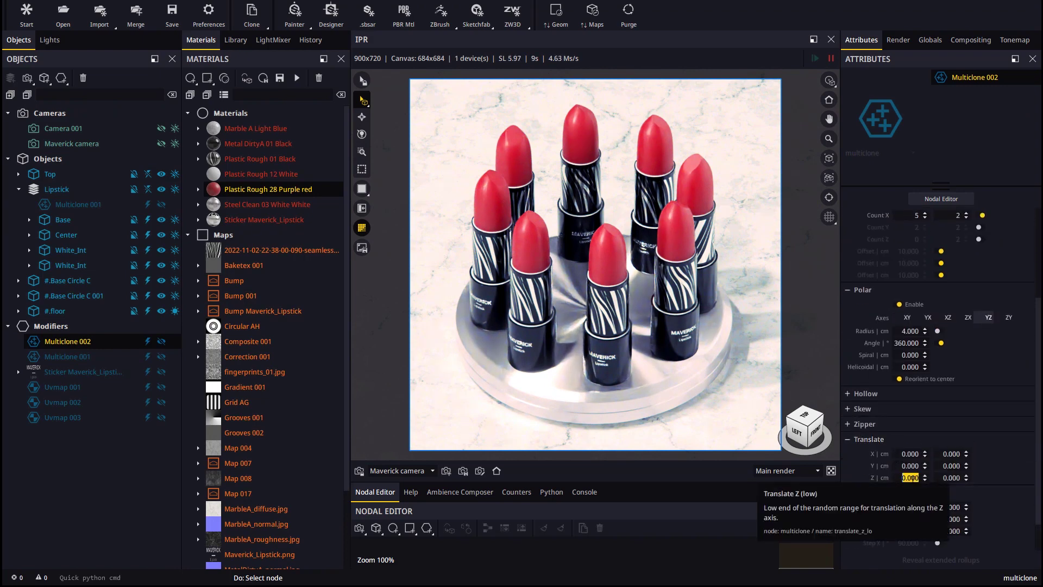
{"action": "key", "text": "BackSpace"}
{"action": "type", "text": "-0.5"}
{"action": "key", "text": "Return"}
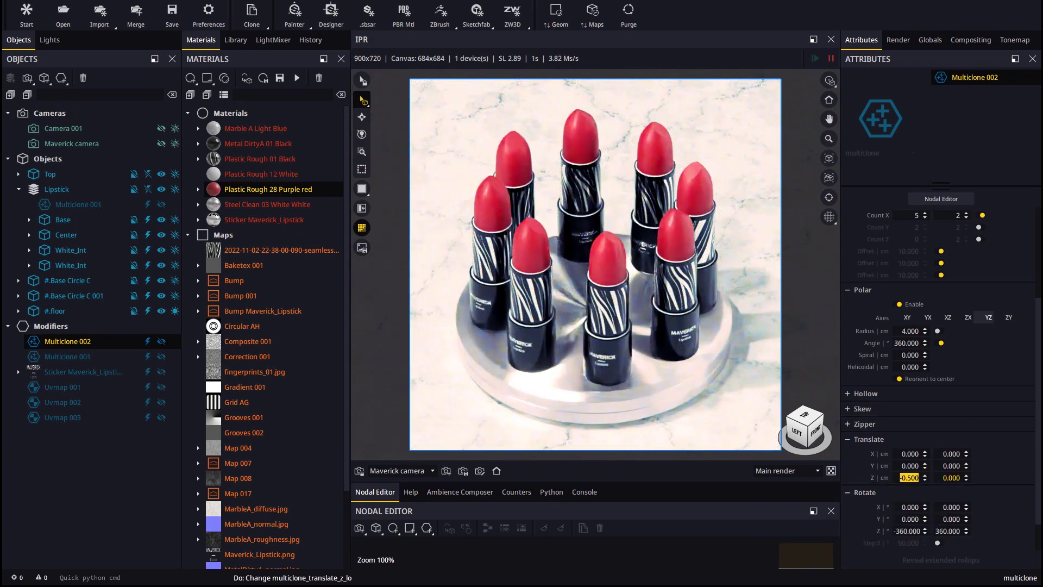
{"action": "type", "text": "0.5"}
{"action": "key", "text": "Return"}
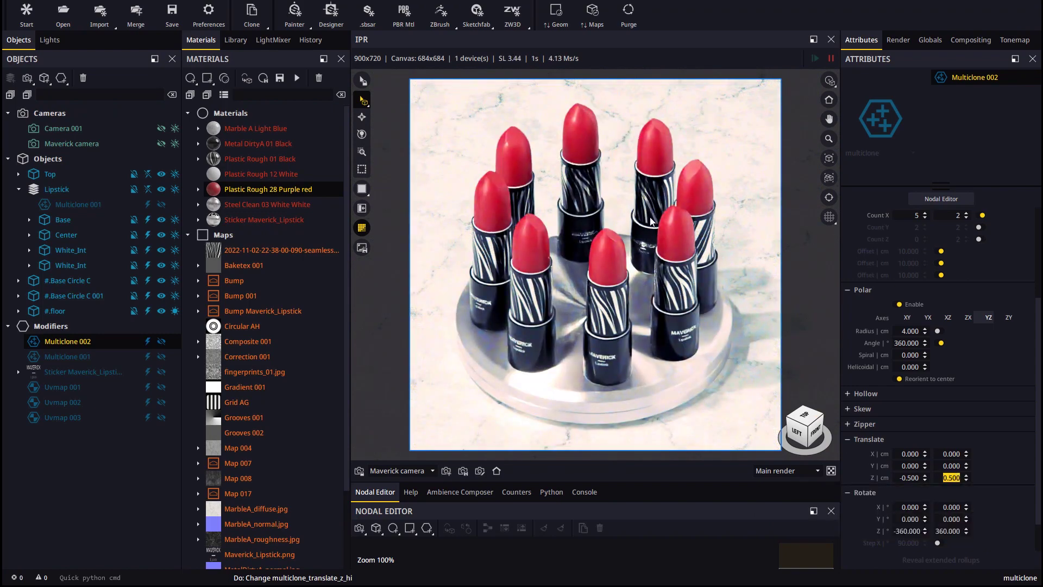
Step: Raise the Randomize seed of Multiclone 002 by three to vary the heights of the lipstick tops
{"action": "scroll", "coordinate": [1010, 254], "scroll_direction": "up", "scroll_amount": 2}
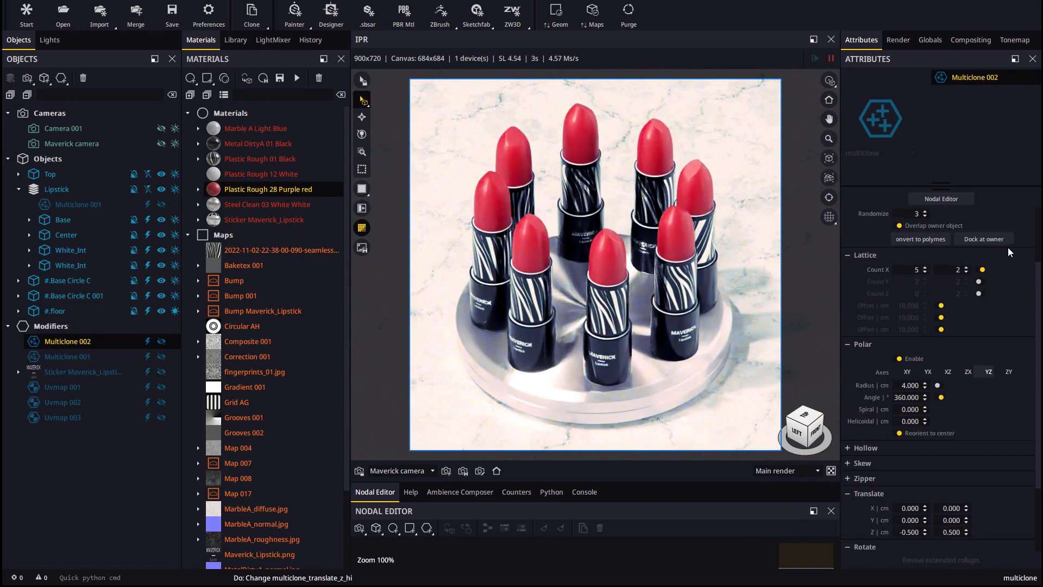
{"action": "scroll", "coordinate": [987, 241], "scroll_direction": "up", "scroll_amount": 2}
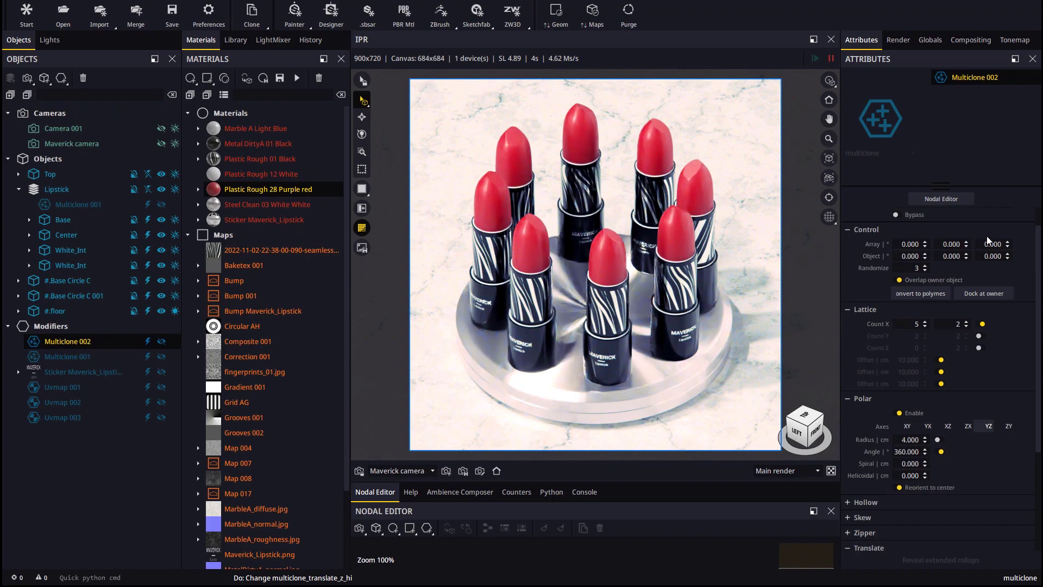
{"action": "left_click", "coordinate": [924, 266]}
{"action": "left_click", "coordinate": [925, 266]}
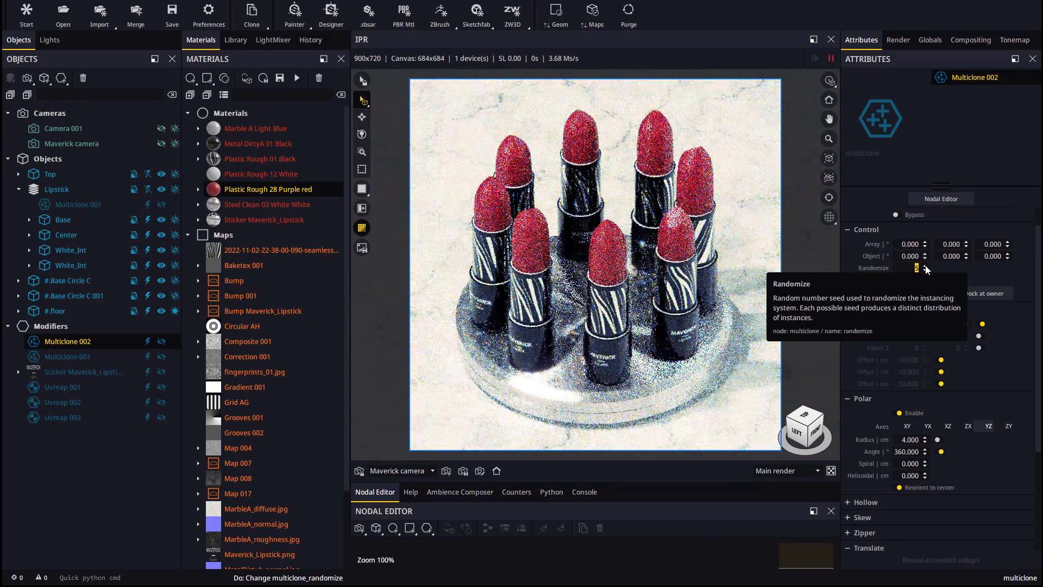
{"action": "left_click", "coordinate": [925, 266]}
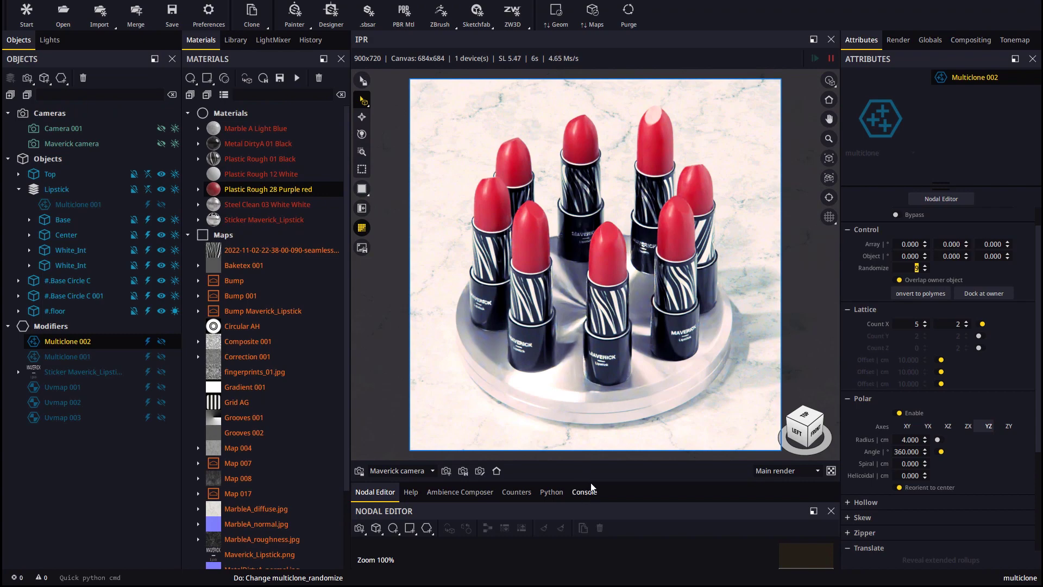
Step: Enlarge the node graph area and load the Plastic Rough 28 Purple red material into it with its attributes shown
{"action": "left_click_drag", "start_coordinate": [596, 482], "coordinate": [596, 411]}
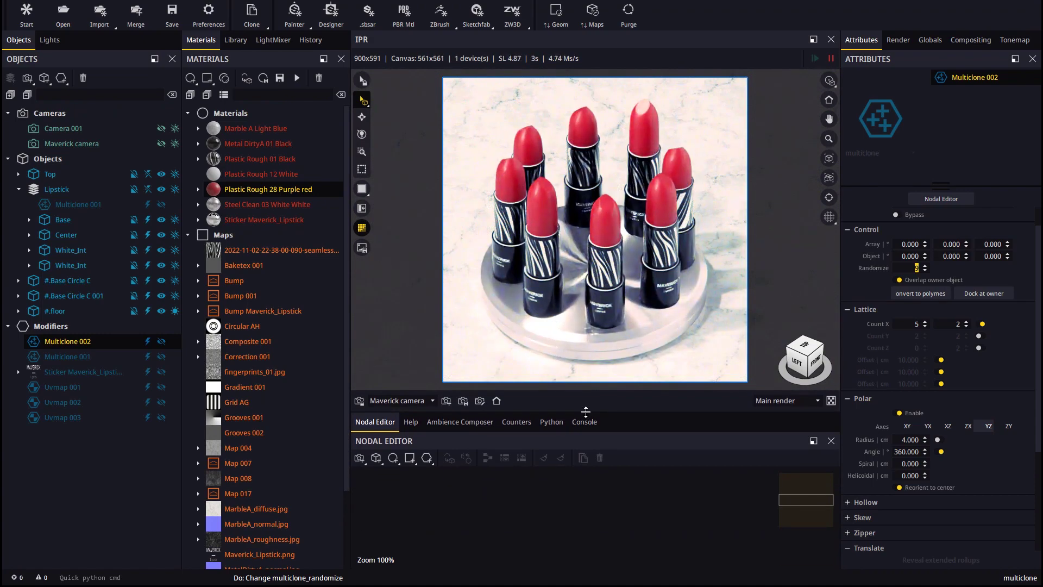
{"action": "left_click_drag", "start_coordinate": [585, 412], "coordinate": [585, 340]}
{"action": "left_click_drag", "start_coordinate": [255, 189], "coordinate": [593, 453]}
{"action": "left_click_drag", "start_coordinate": [634, 516], "coordinate": [666, 441]}
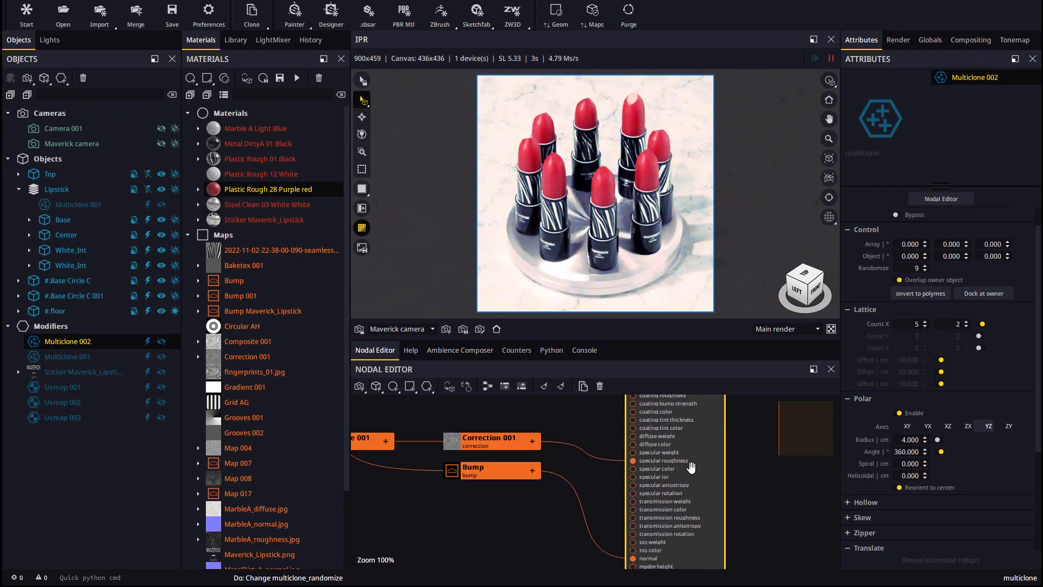
{"action": "scroll", "coordinate": [666, 480], "scroll_direction": "down", "scroll_amount": 5}
{"action": "scroll", "coordinate": [679, 468], "scroll_direction": "up", "scroll_amount": 5}
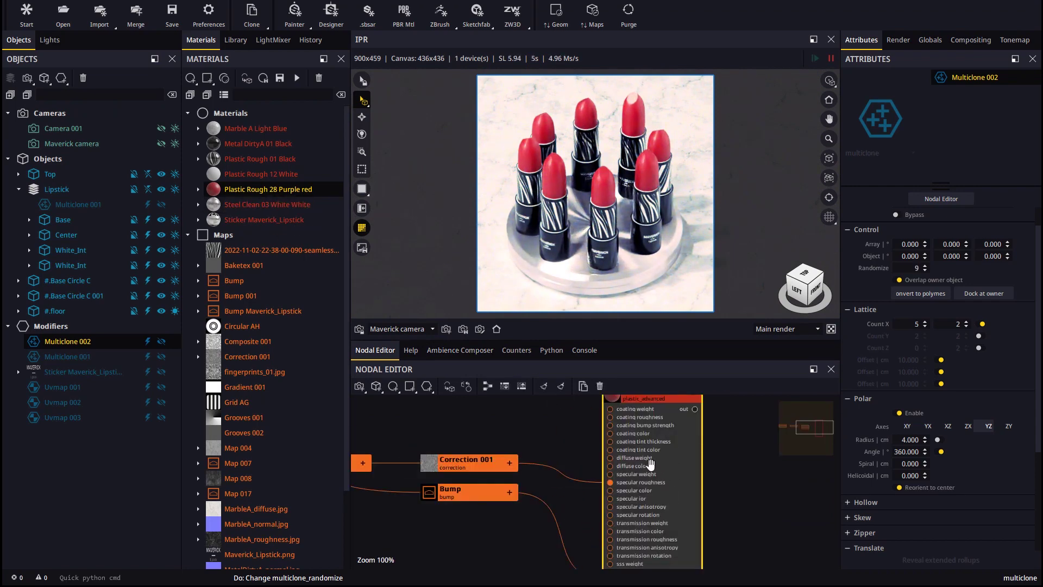
{"action": "left_click", "coordinate": [676, 464]}
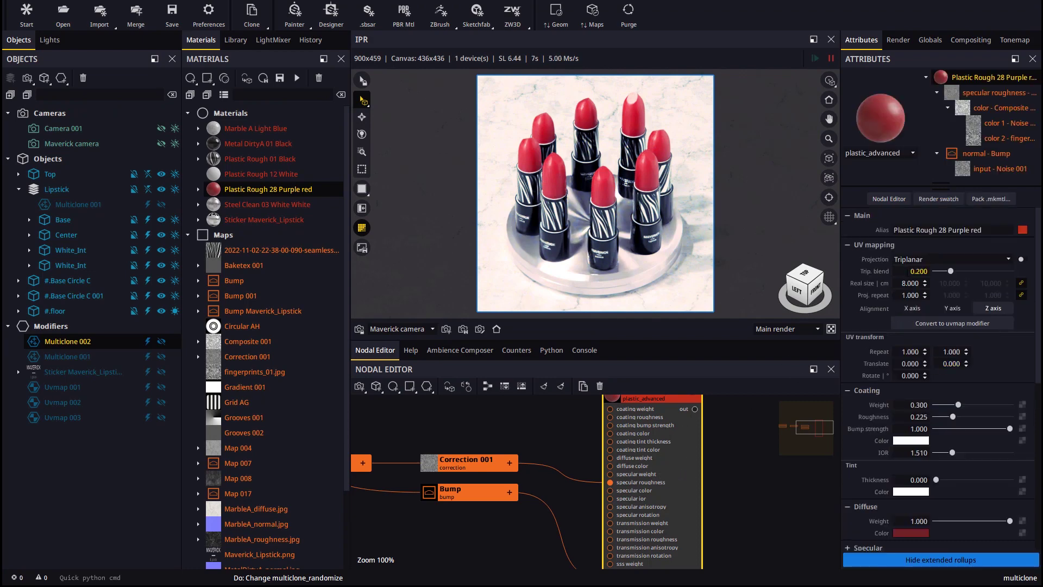
Step: Save the lipstick material's diffuse color into the first stored color slot
{"action": "left_click", "coordinate": [873, 245]}
{"action": "left_click", "coordinate": [869, 260]}
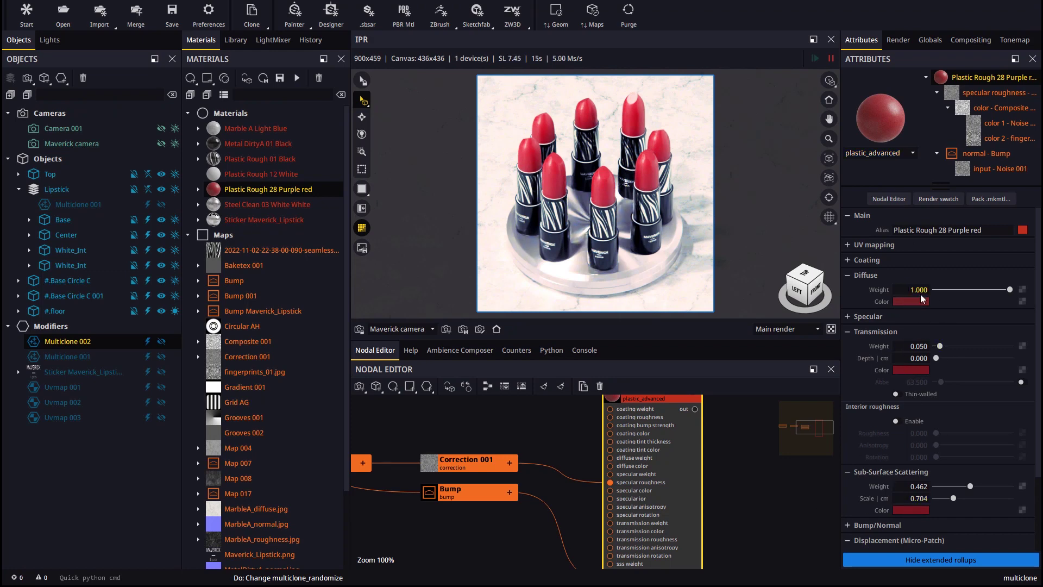
{"action": "left_click", "coordinate": [908, 302]}
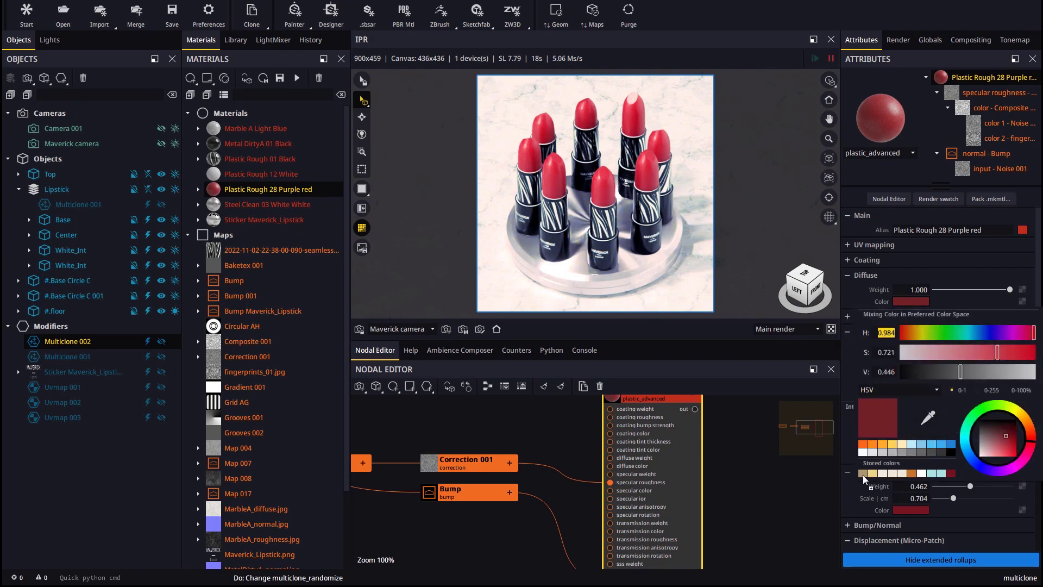
{"action": "left_click_drag", "start_coordinate": [862, 475], "coordinate": [863, 475]}
{"action": "left_click", "coordinate": [848, 446]}
Step: Add a colorgen map to the node graph below the Bump node
{"action": "middle_click_drag", "start_coordinate": [593, 506], "coordinate": [618, 455]}
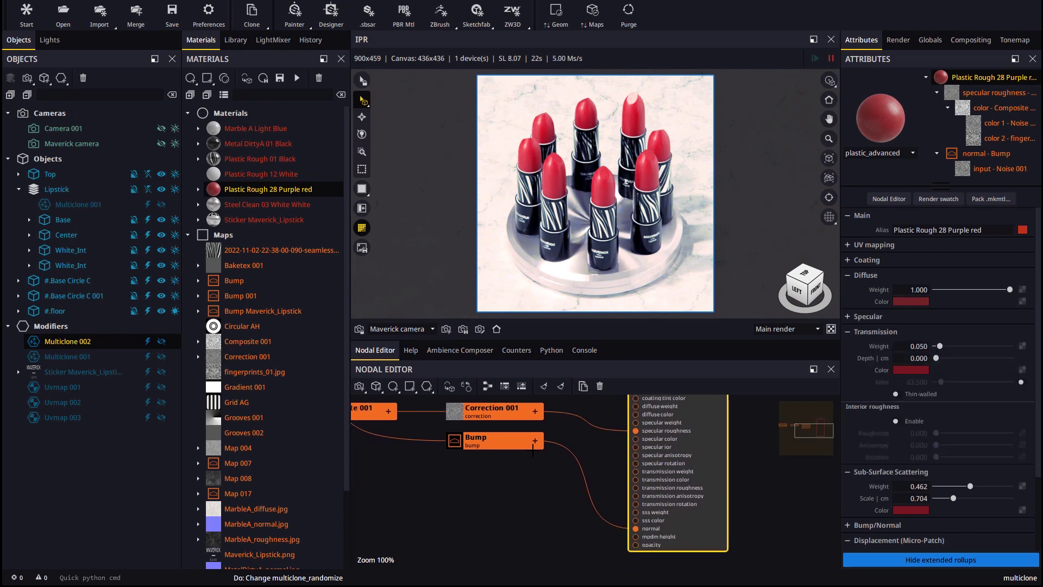
{"action": "left_click", "coordinate": [490, 476]}
{"action": "right_click", "coordinate": [490, 476]}
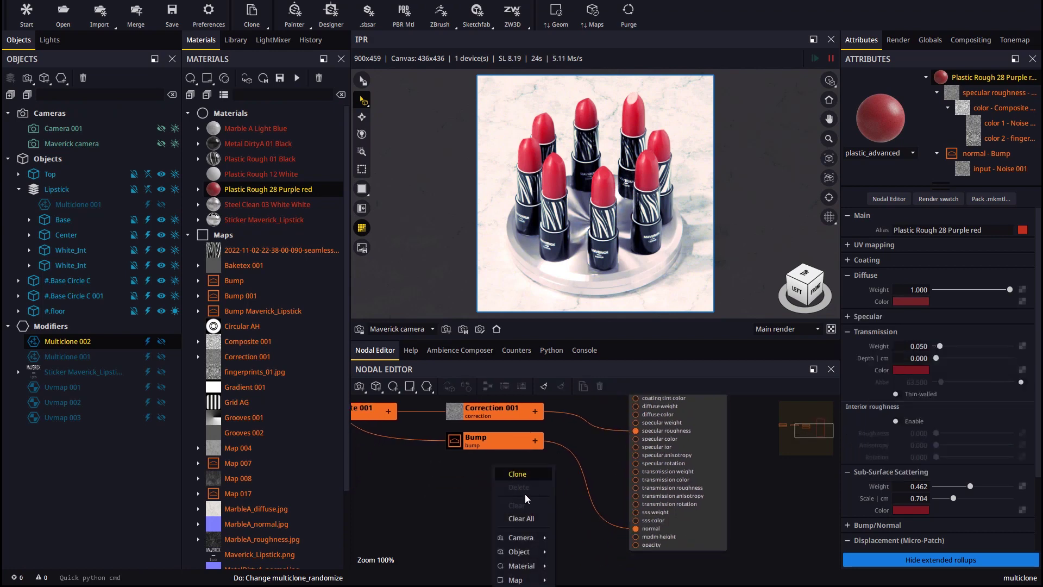
{"action": "mouse_move", "coordinate": [524, 579]}
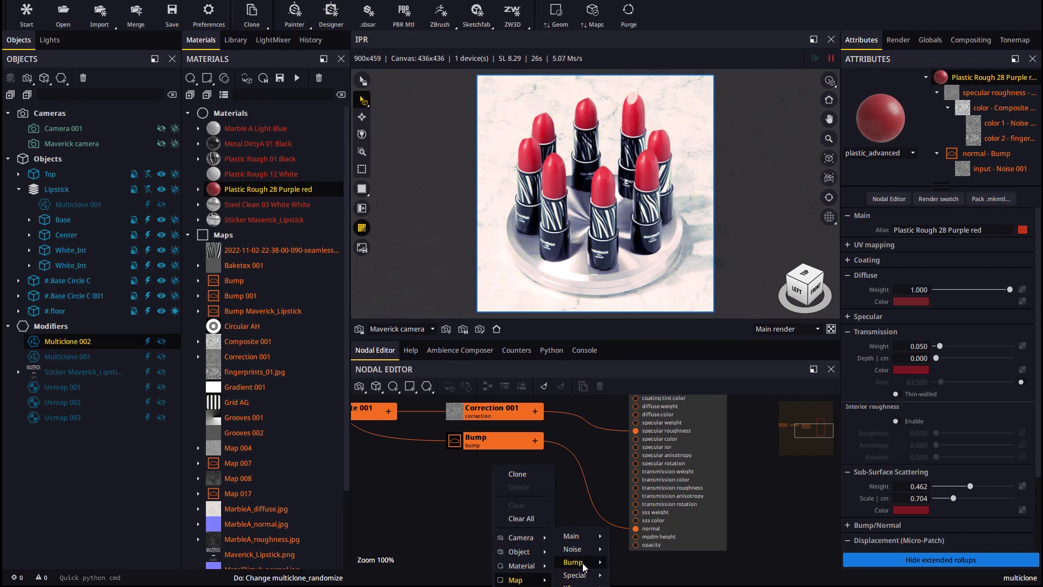
{"action": "mouse_move", "coordinate": [585, 577]}
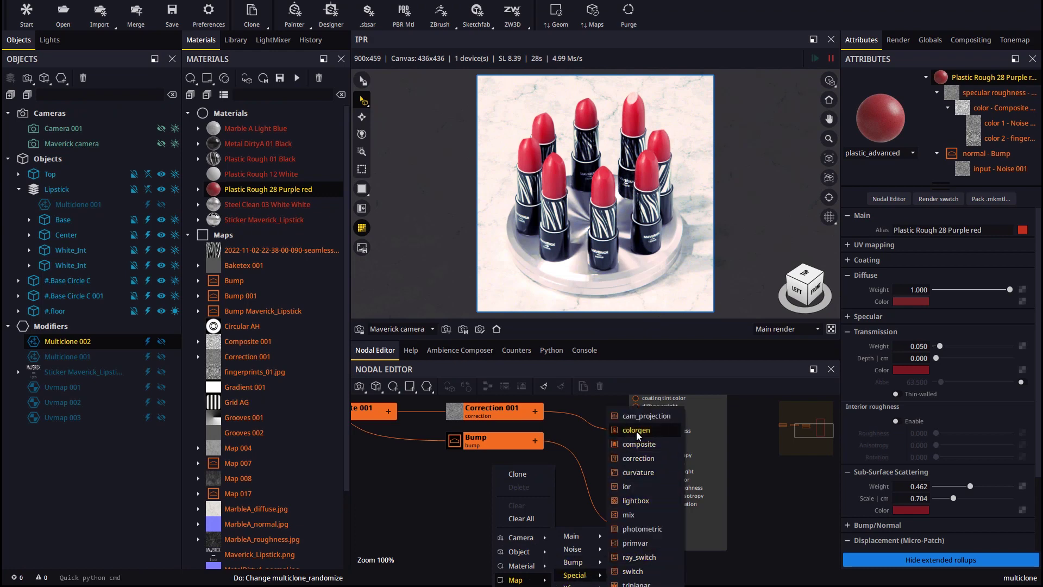
{"action": "left_click", "coordinate": [637, 430]}
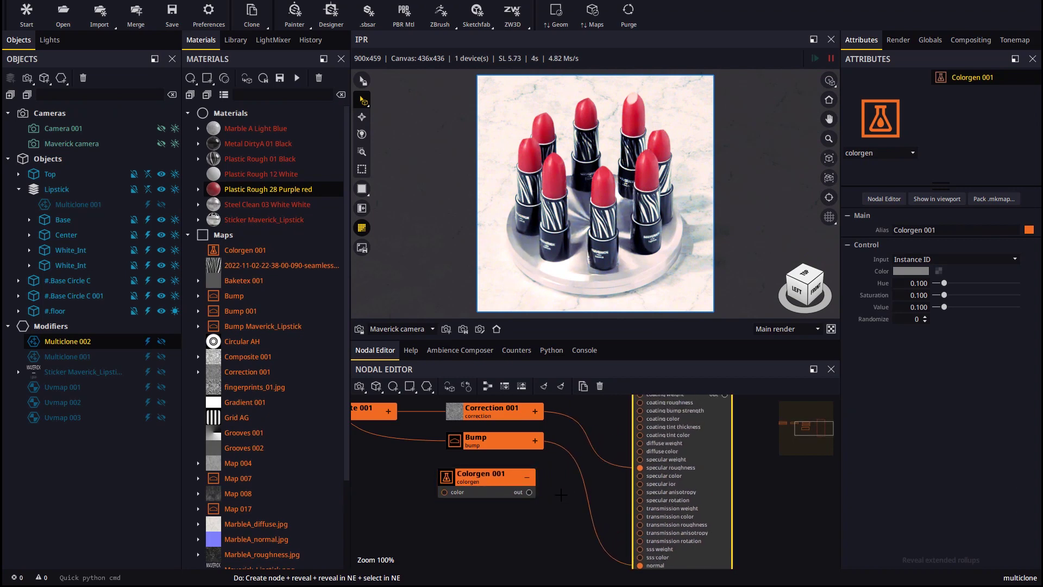
Step: Connect the Colorgen 001 output to the material's diffuse color, transmission color and sss color inputs
{"action": "left_click_drag", "start_coordinate": [529, 492], "coordinate": [641, 451]}
{"action": "left_click_drag", "start_coordinate": [529, 492], "coordinate": [642, 479]}
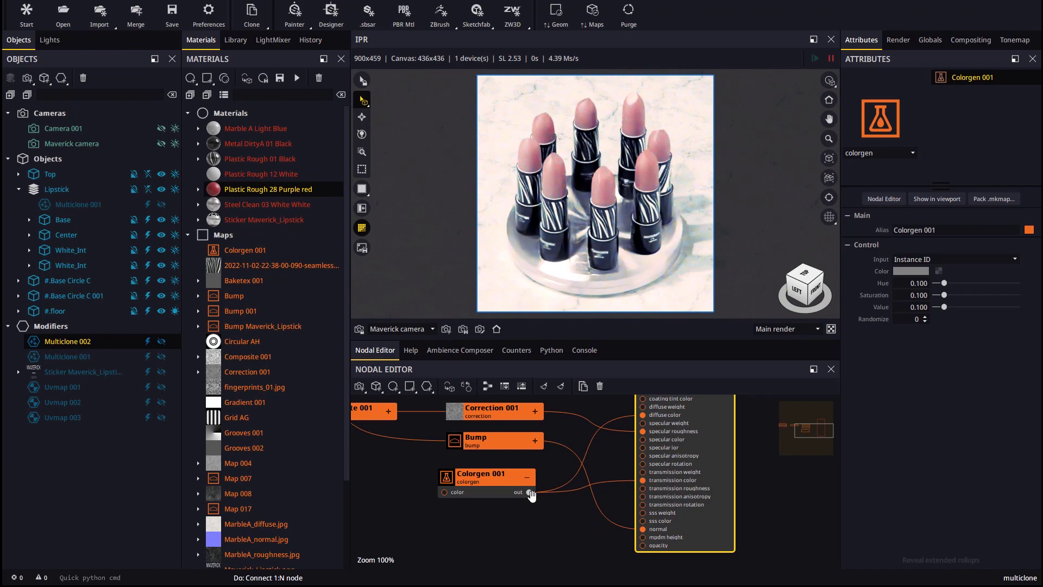
{"action": "left_click_drag", "start_coordinate": [529, 492], "coordinate": [643, 521]}
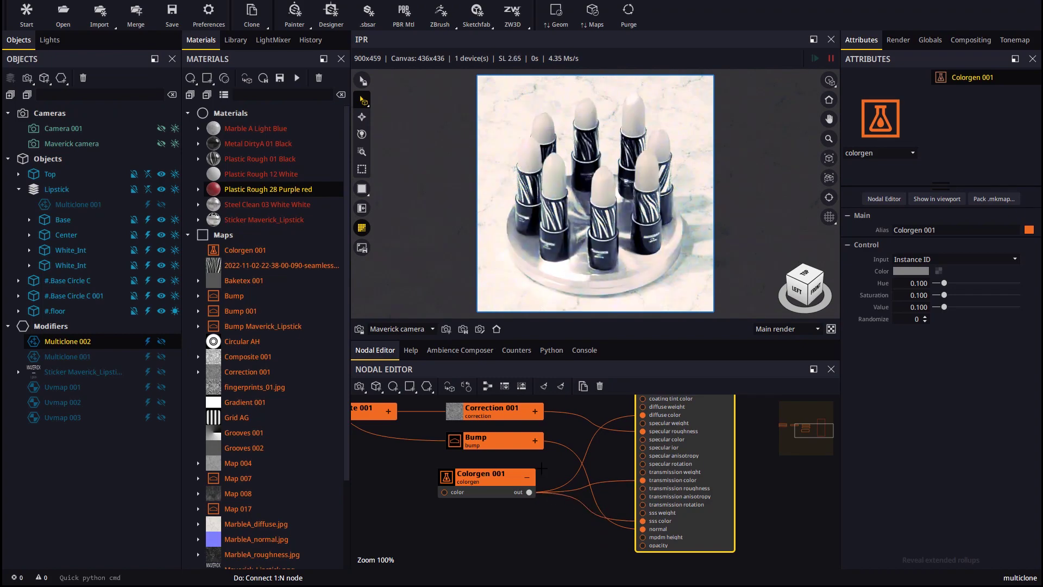
Step: Set the base color of Colorgen 001 to the stored dark red
{"action": "left_click", "coordinate": [489, 491]}
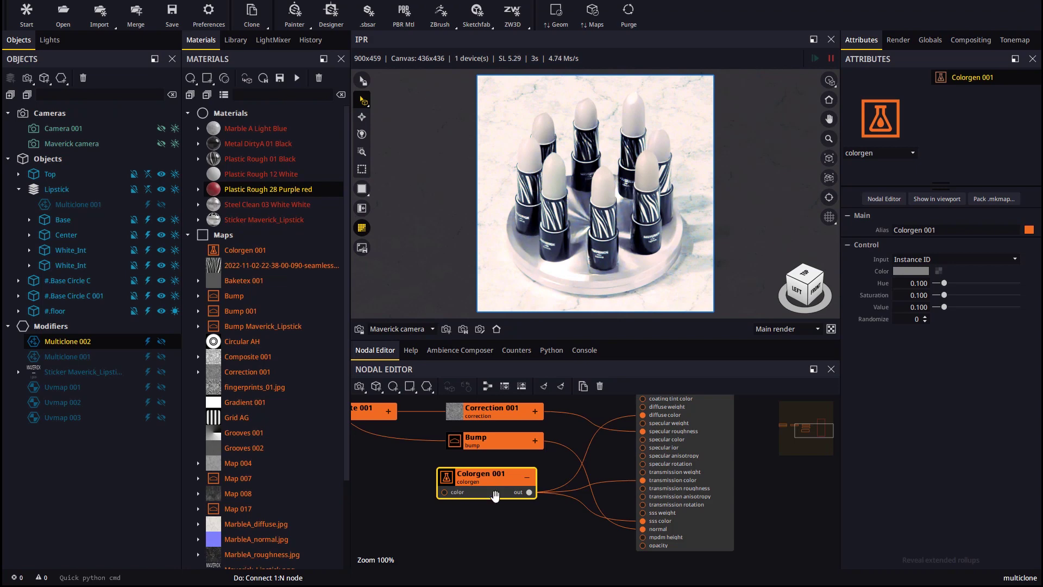
{"action": "left_click", "coordinate": [901, 274]}
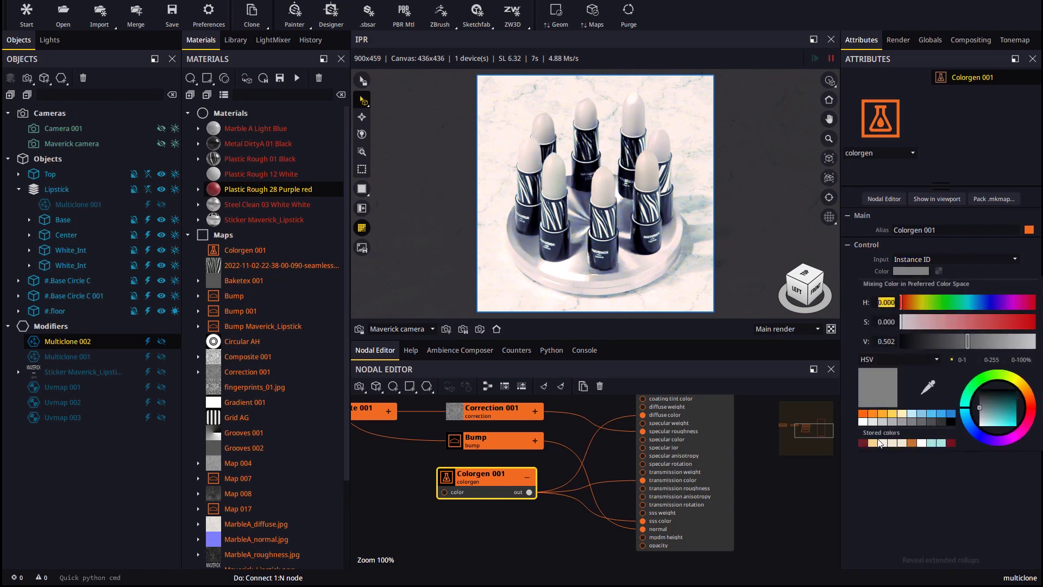
{"action": "left_click", "coordinate": [864, 444]}
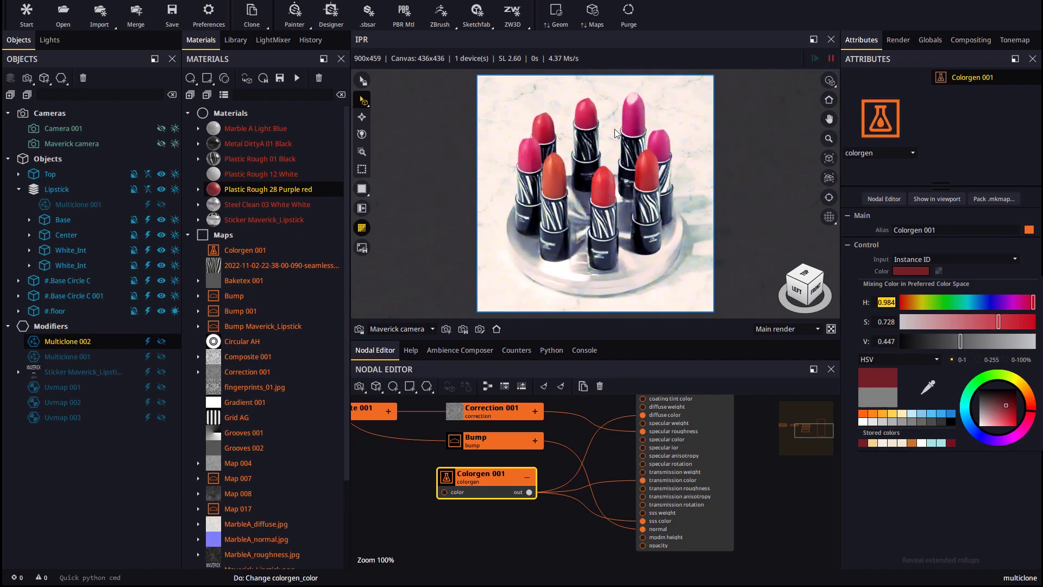
{"action": "left_click", "coordinate": [847, 263]}
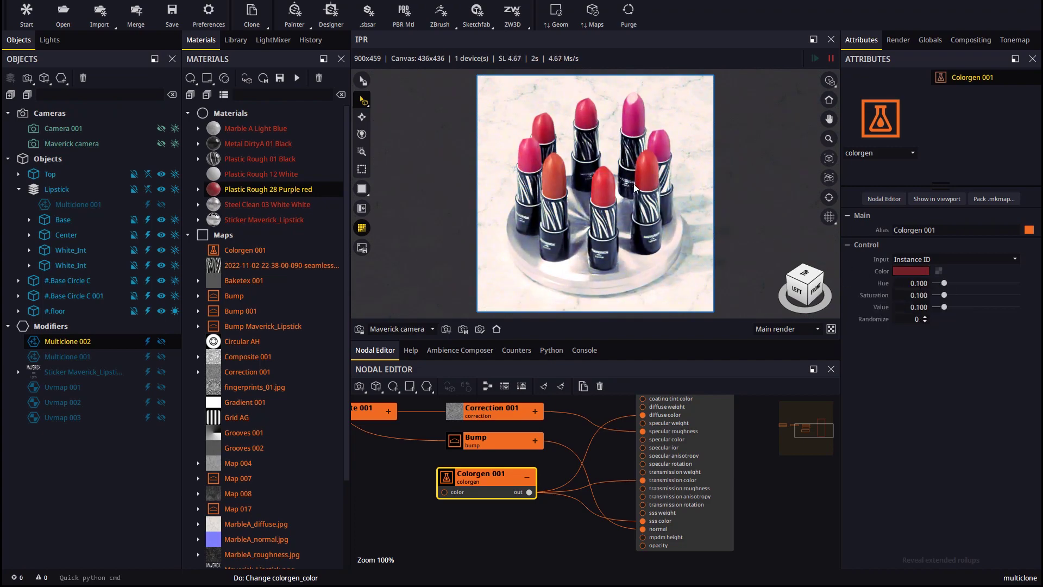
Step: Enlarge the render view and set Colorgen 001 to hue 0.027, saturation 0.406, value 0.406 and Randomize 2
{"action": "left_click_drag", "start_coordinate": [576, 339], "coordinate": [577, 482]}
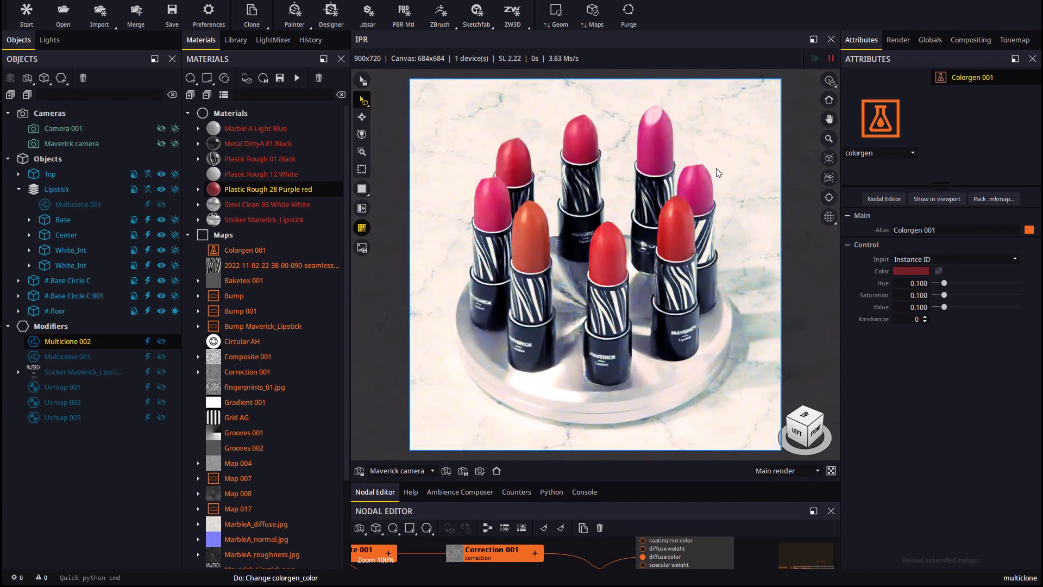
{"action": "mouse_move", "coordinate": [943, 283]}
{"action": "left_mouse_down"}
{"action": "mouse_move", "coordinate": [968, 295]}
{"action": "mouse_move", "coordinate": [969, 307]}
{"action": "mouse_move", "coordinate": [956, 283]}
{"action": "mouse_move", "coordinate": [977, 283]}
{"action": "mouse_move", "coordinate": [938, 283]}
{"action": "left_mouse_up"}
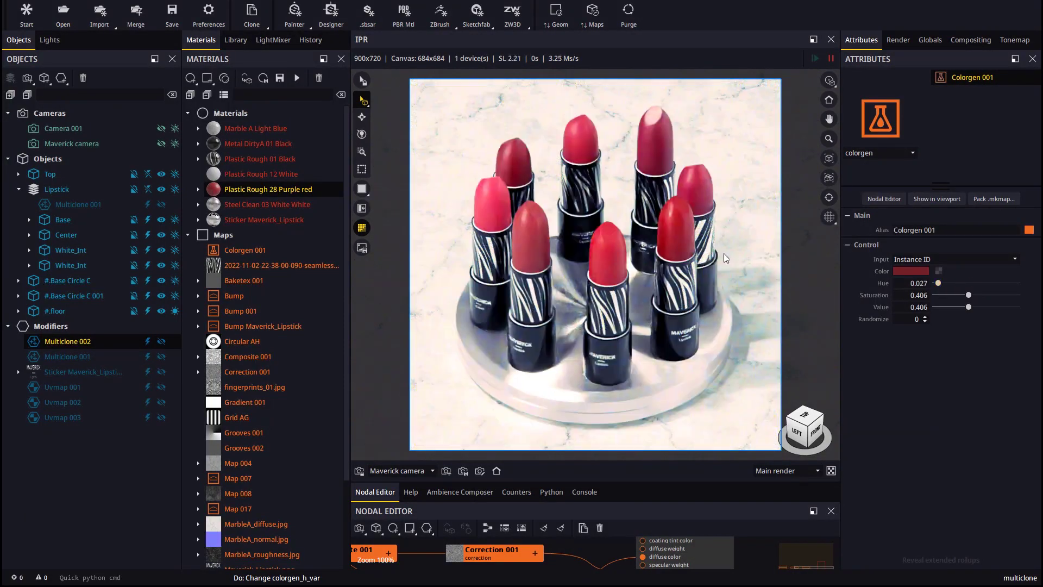
{"action": "left_click", "coordinate": [926, 316]}
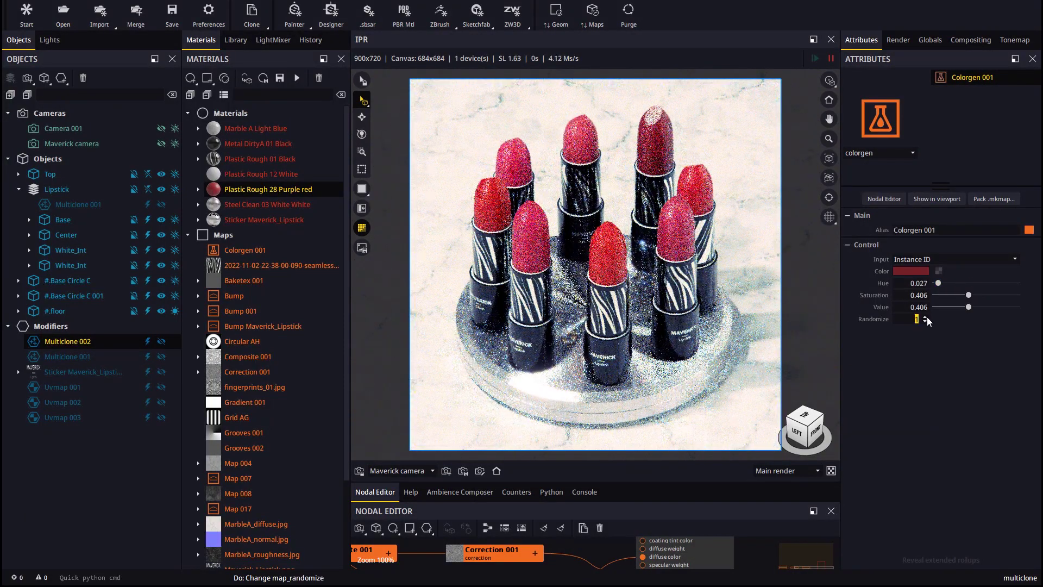
{"action": "left_click", "coordinate": [926, 317]}
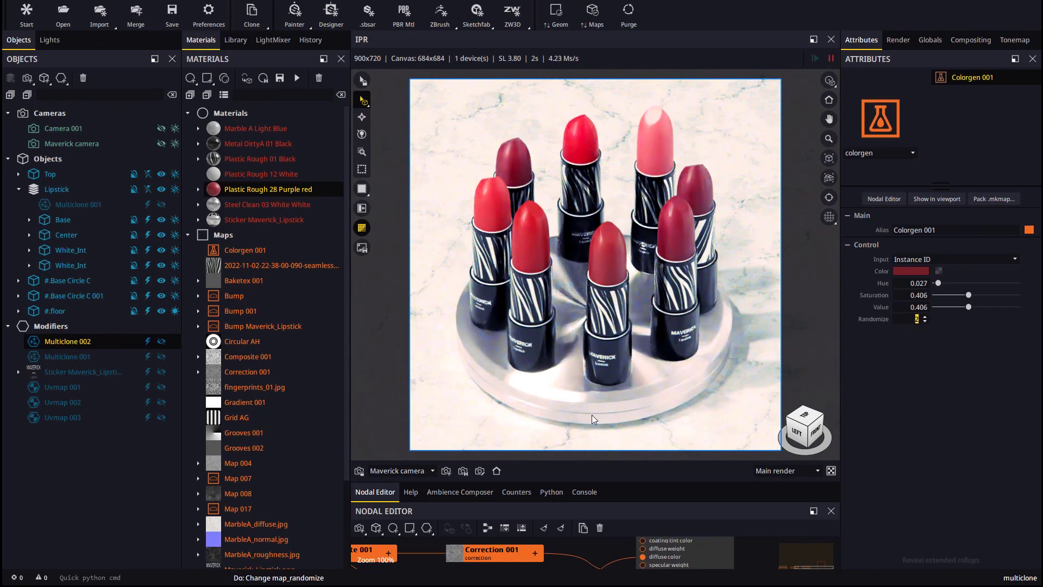
Step: Enable depth of field in the render and focus the camera on the front center lipstick
{"action": "right_click", "coordinate": [599, 247]}
{"action": "left_click", "coordinate": [634, 338]}
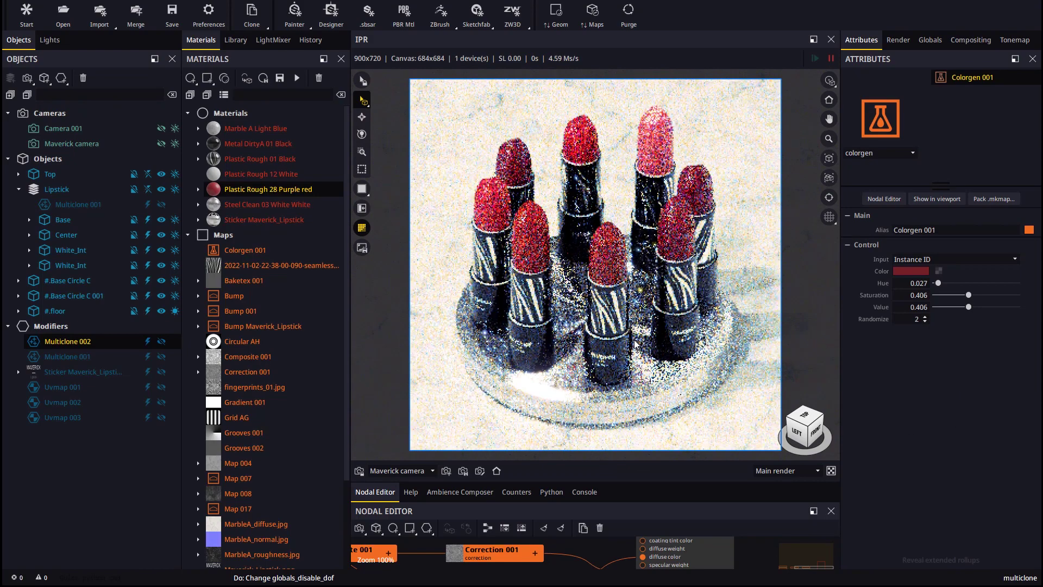
{"action": "middle_click", "coordinate": [602, 255]}
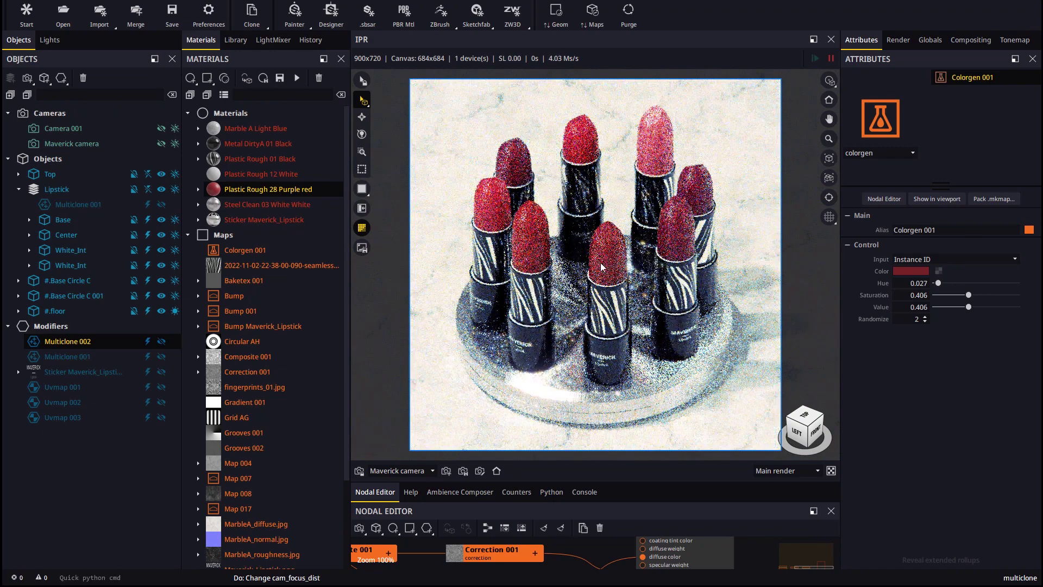
Step: Lower the Maverick camera's lens aperture value to about 9.182
{"action": "left_click", "coordinate": [479, 470]}
{"action": "left_click_drag", "start_coordinate": [995, 335], "coordinate": [977, 335]}
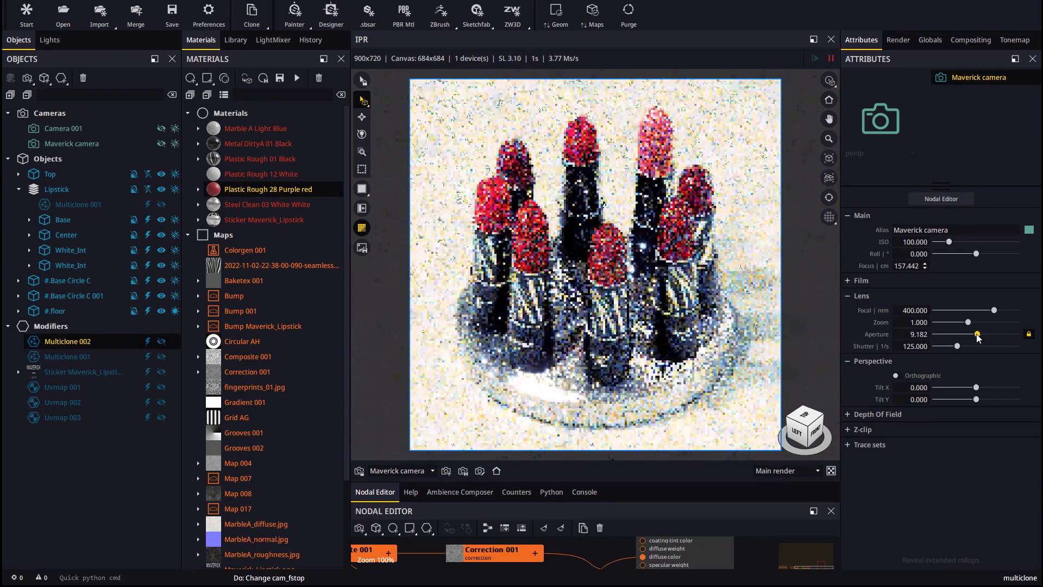